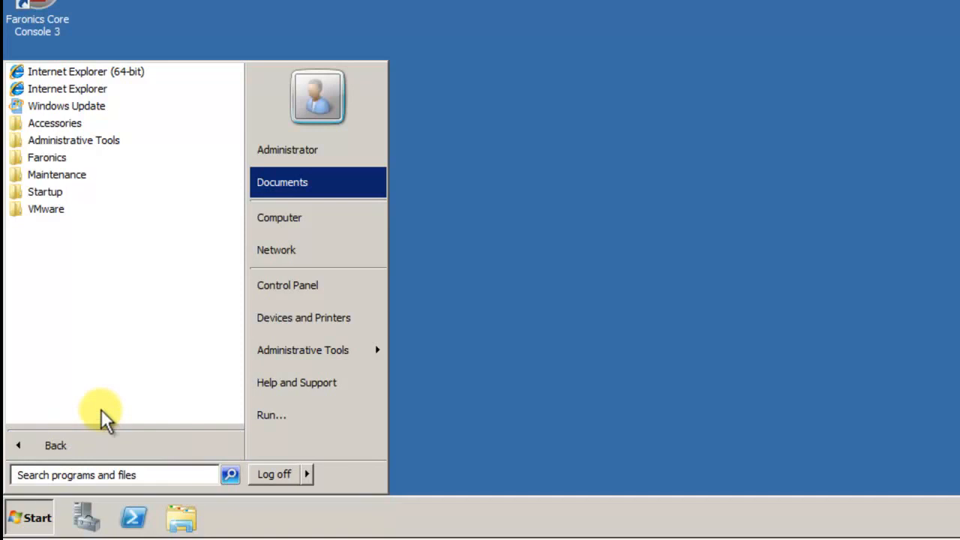
Launch Deep Freeze Configuration Administrator from the Deep Freeze 7 Enterprise desktop shortcut.
left_click(48, 164)
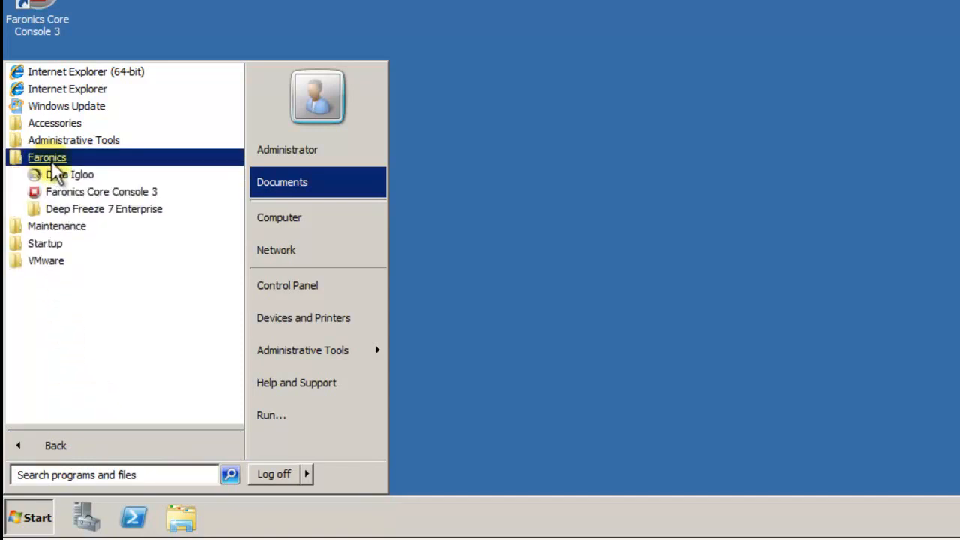
left_click(75, 209)
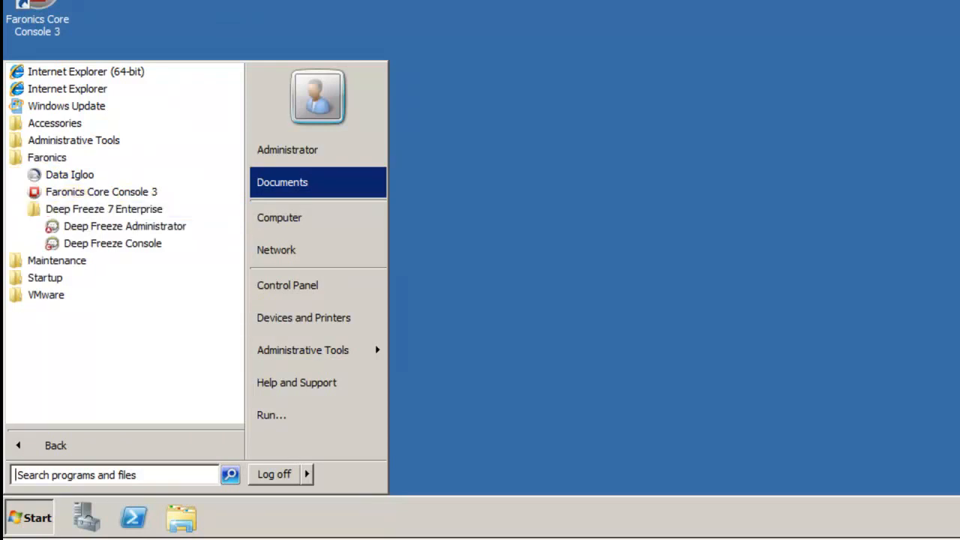
key("Escape")
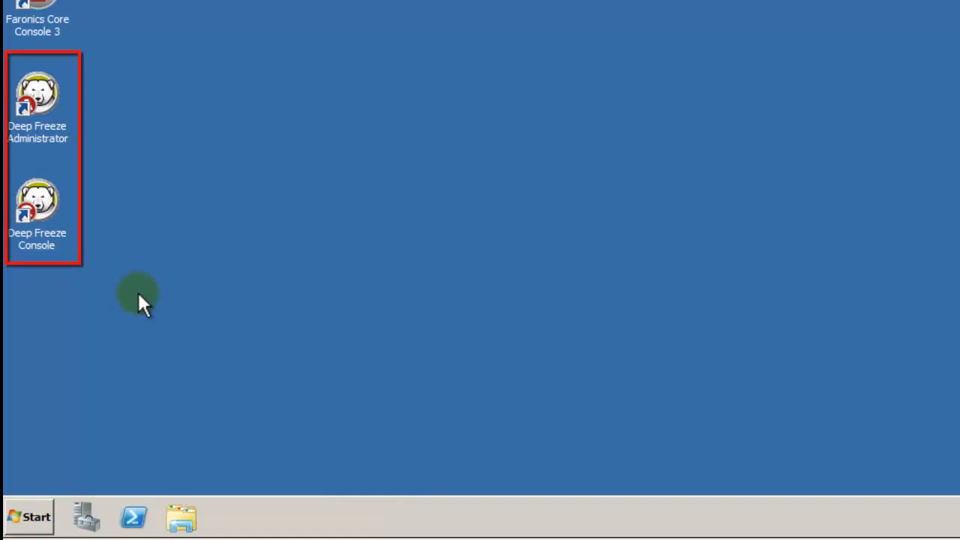
double_click(42, 101)
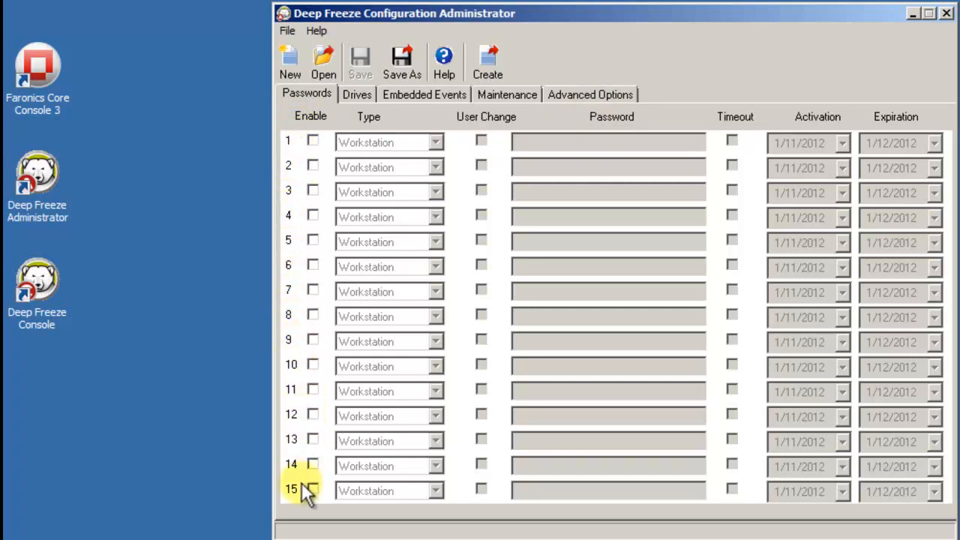
Enable password slots 1 and 2, make slot 2 Command Line type, and enter slot 1's password.
left_click(313, 141)
left_click(313, 165)
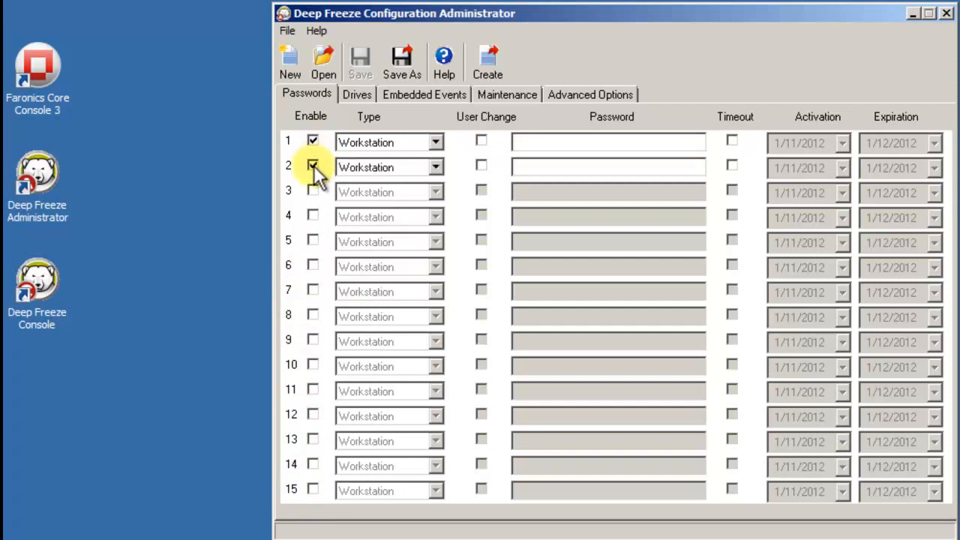
left_click(387, 173)
left_click(388, 197)
left_click(548, 142)
type("password")
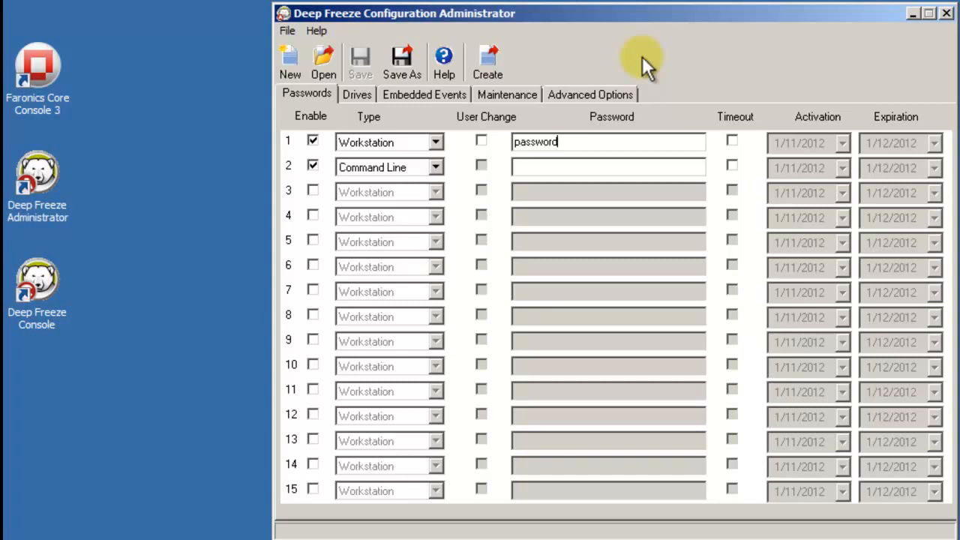
Give password slot 1 a timeout, activating 2/1/2012 and expiring 2/29/2012.
left_click(731, 141)
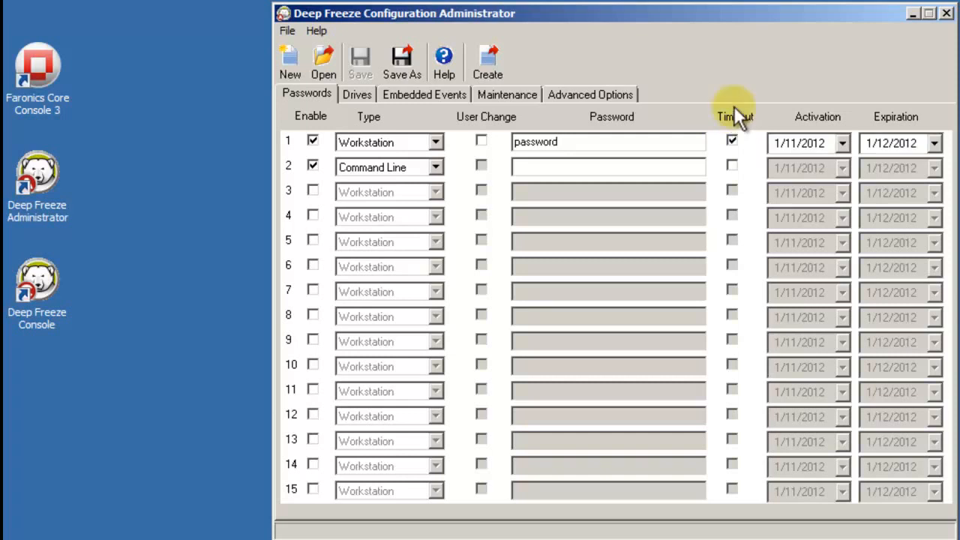
left_click(843, 143)
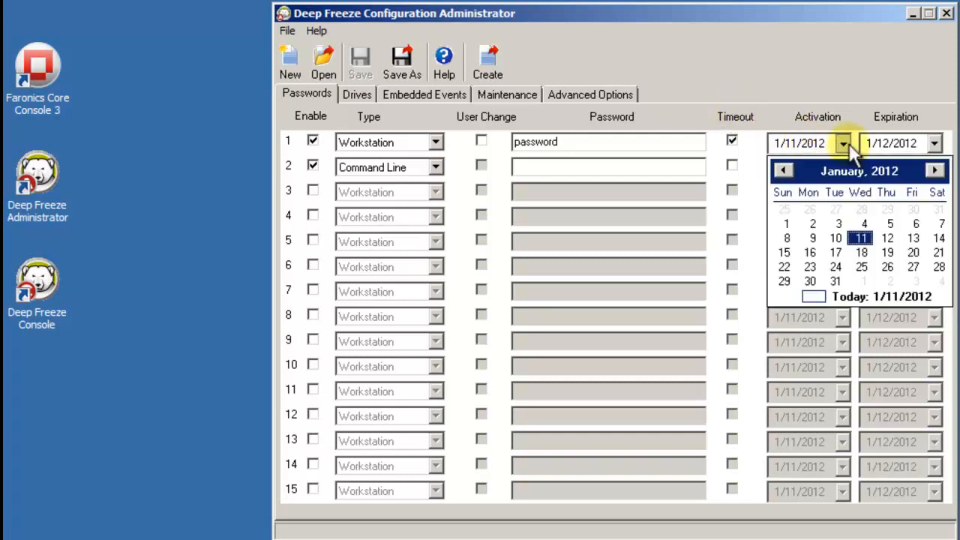
left_click(935, 171)
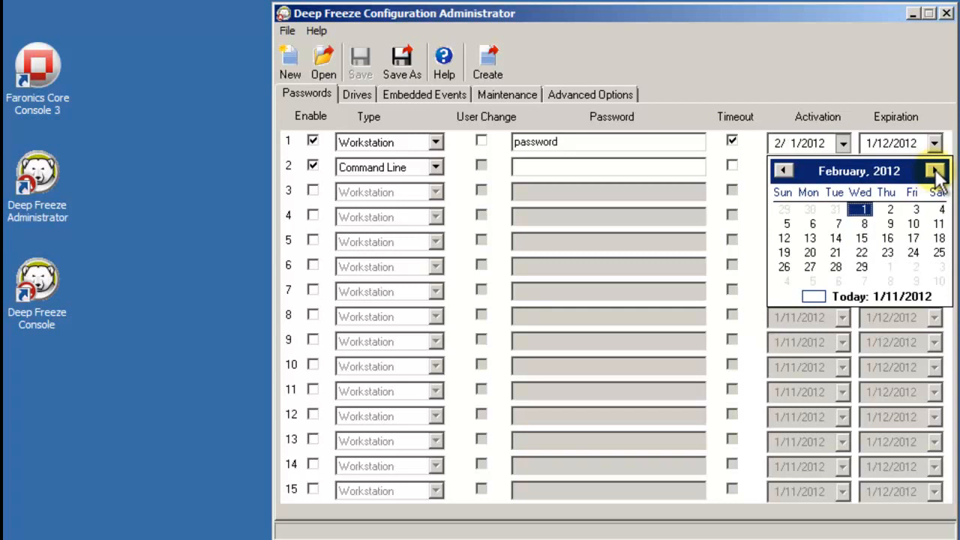
left_click(863, 209)
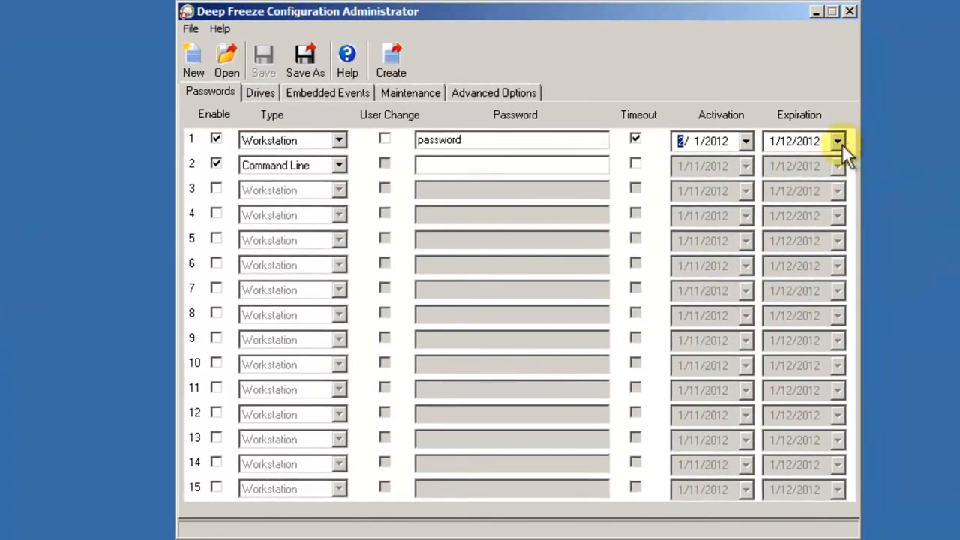
left_click(844, 143)
left_click(930, 168)
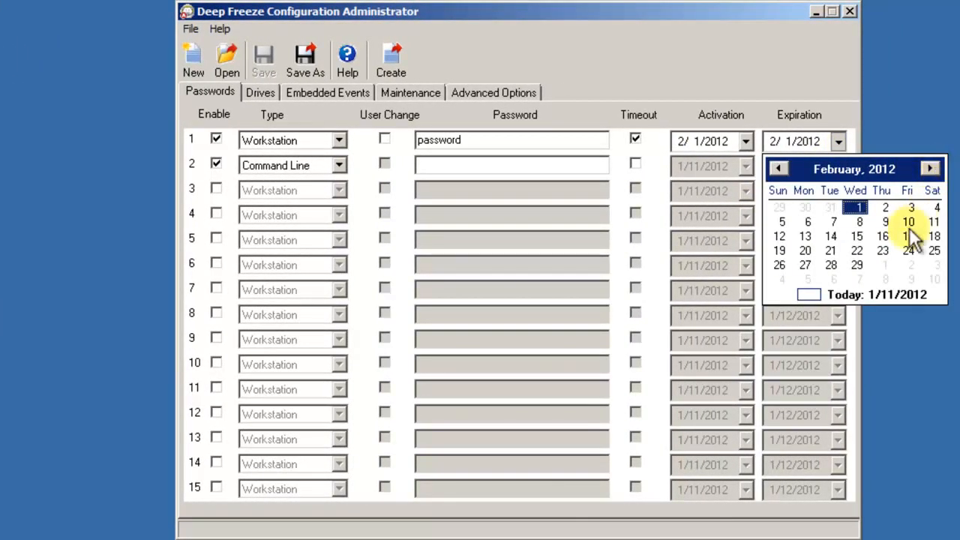
left_click(858, 266)
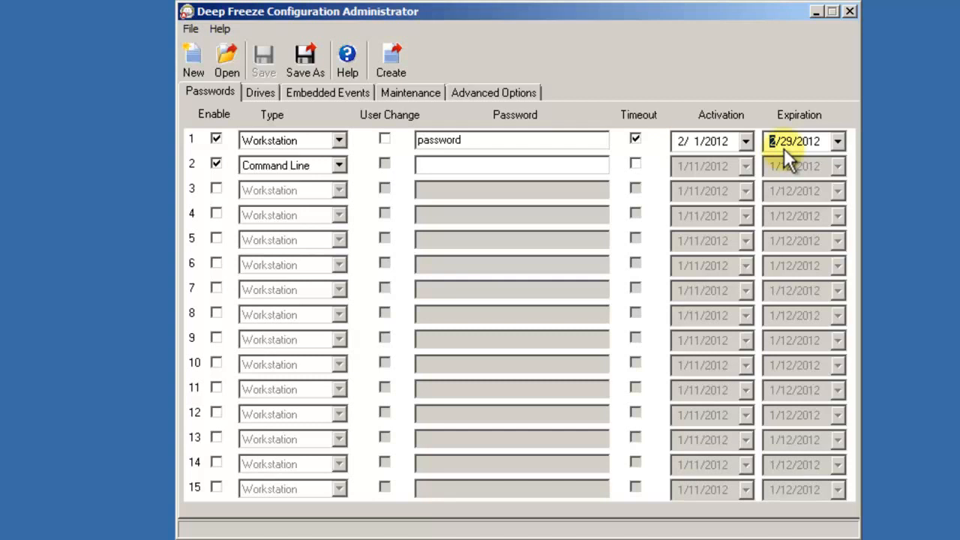
Enter the Command Line password for slot 2.
left_click(432, 165)
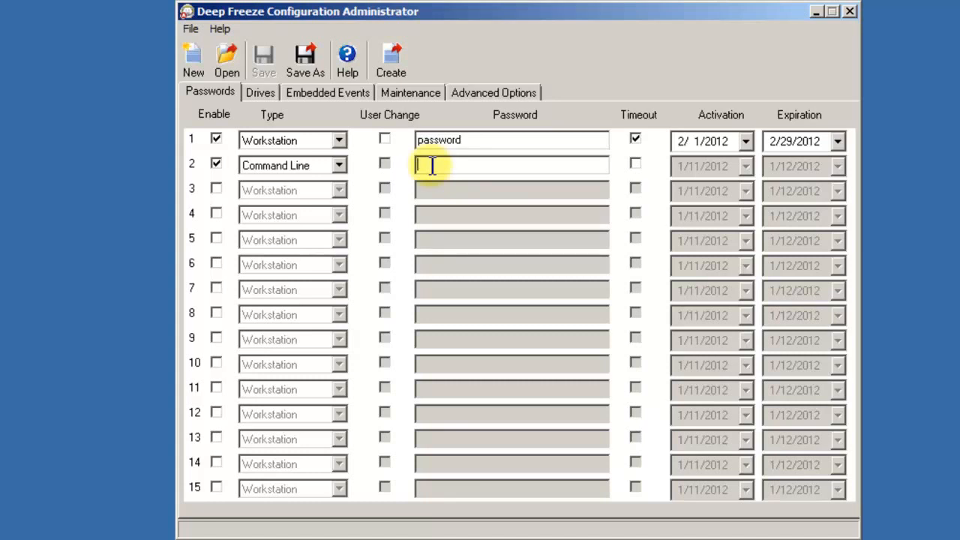
left_click(260, 93)
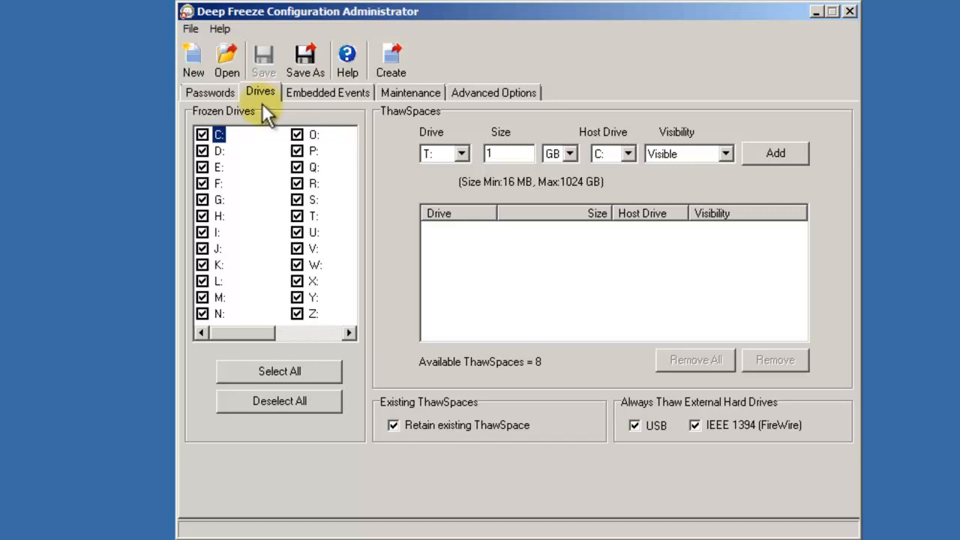
Freeze only C: and create a visible 1 GB ThawSpace T: hosted on C:.
left_click(255, 400)
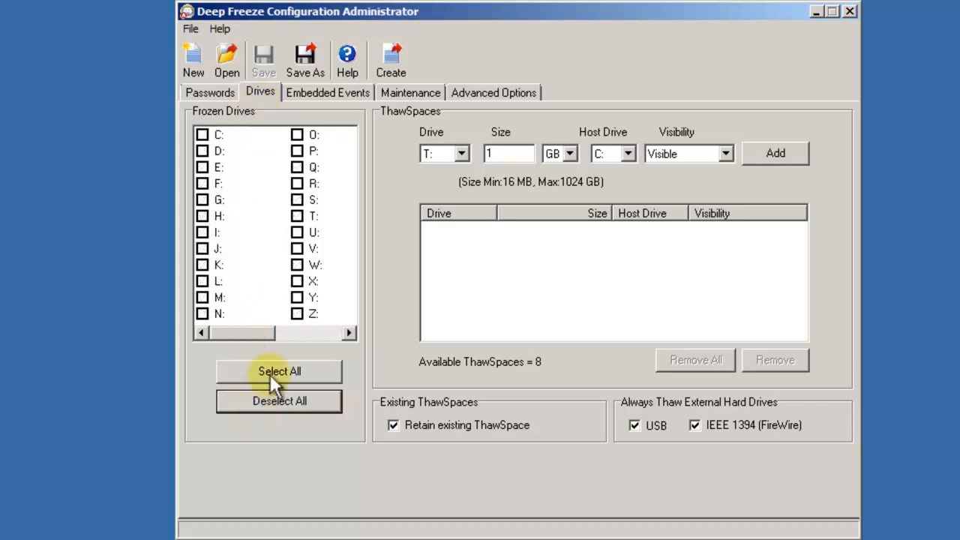
left_click(202, 135)
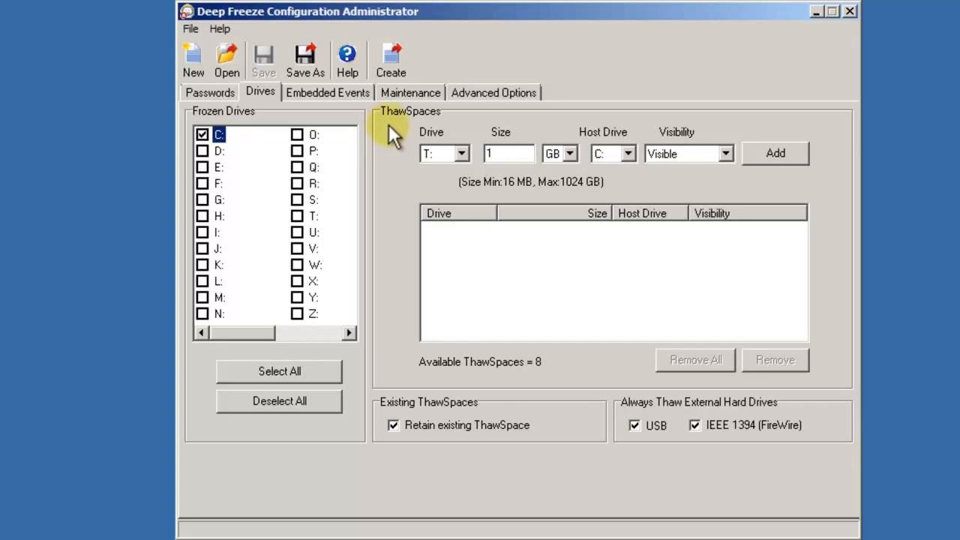
left_click(462, 153)
left_click(463, 152)
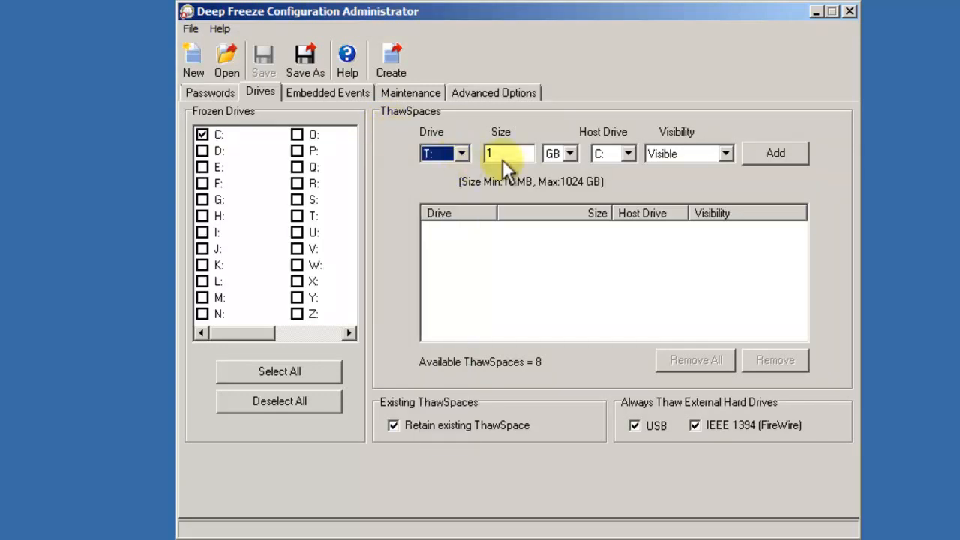
left_click(570, 154)
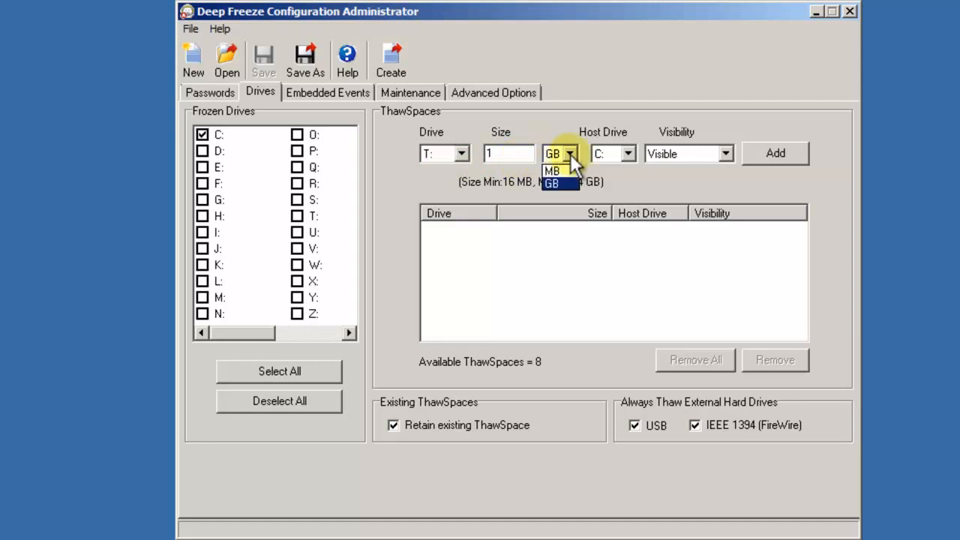
left_click(570, 154)
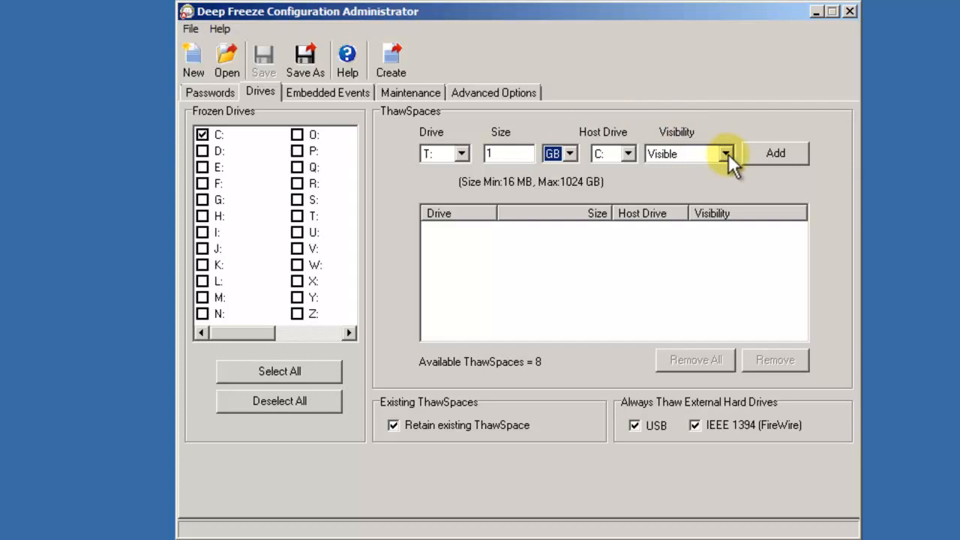
left_click(766, 156)
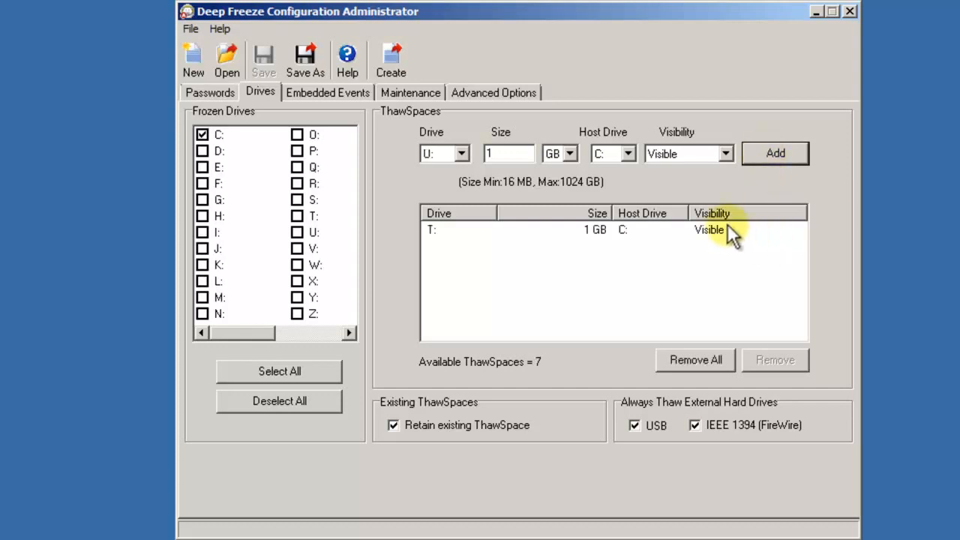
left_click(727, 231)
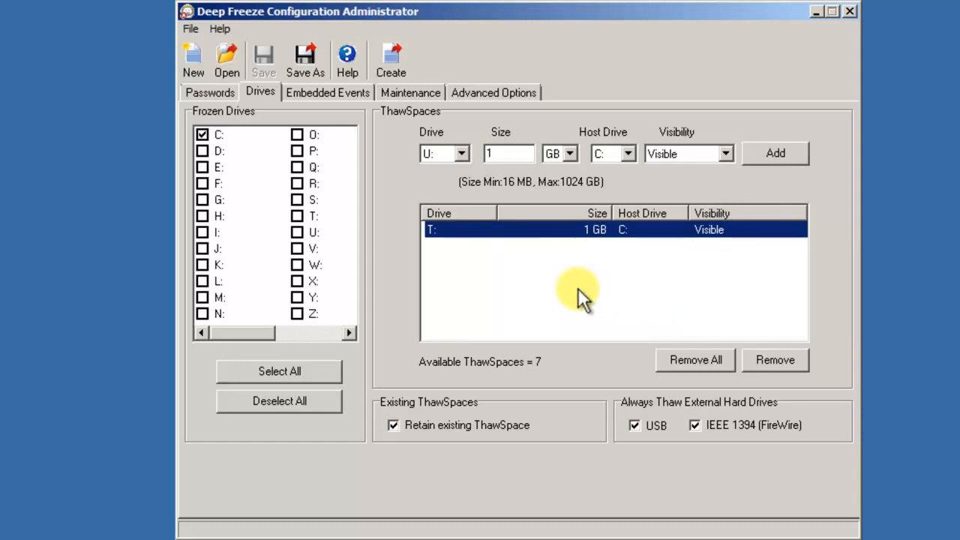
Add a new Shutdown-type embedded event.
left_click(335, 91)
left_click(335, 91)
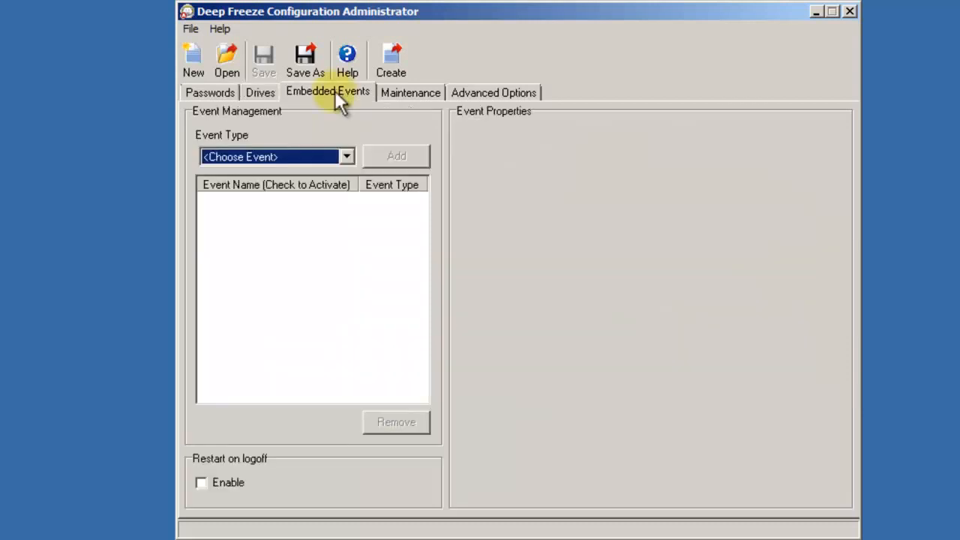
left_click(346, 158)
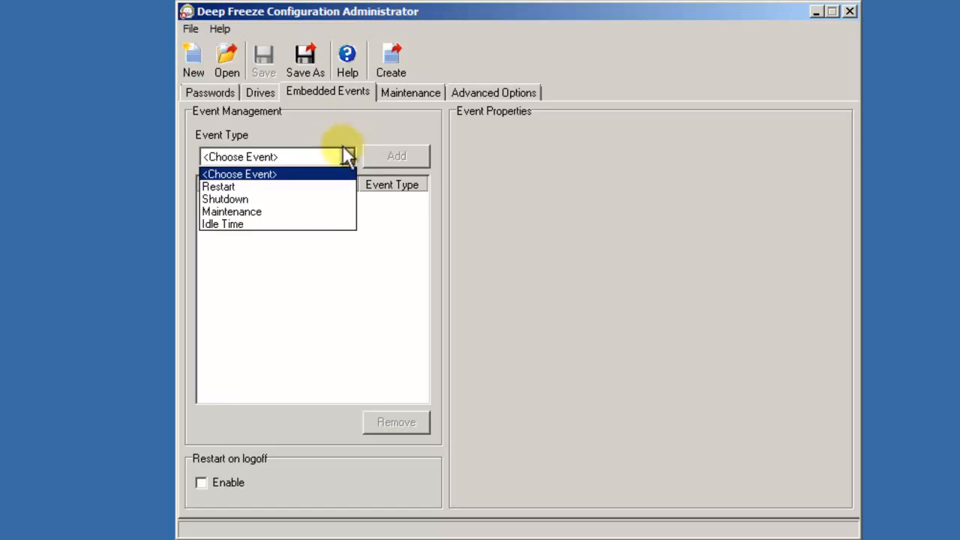
left_click(334, 198)
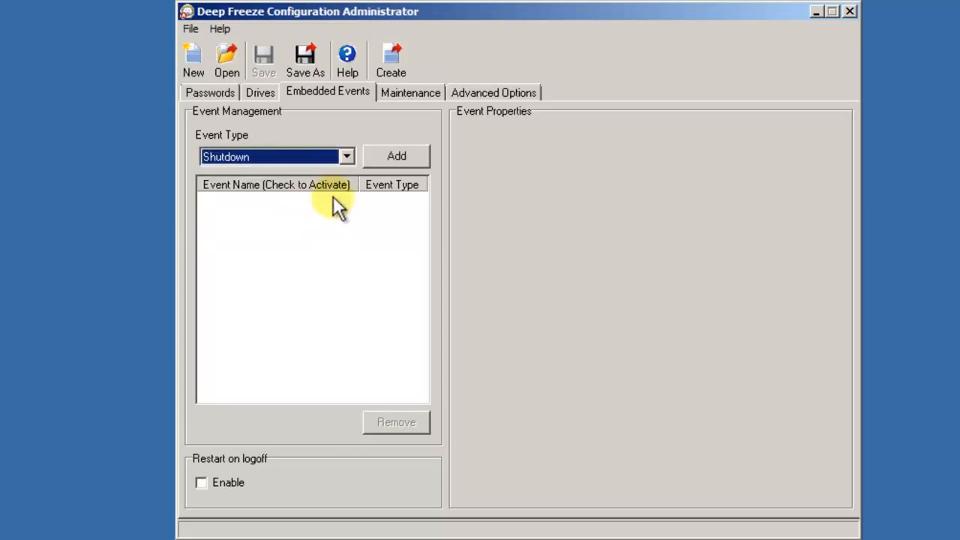
left_click(389, 167)
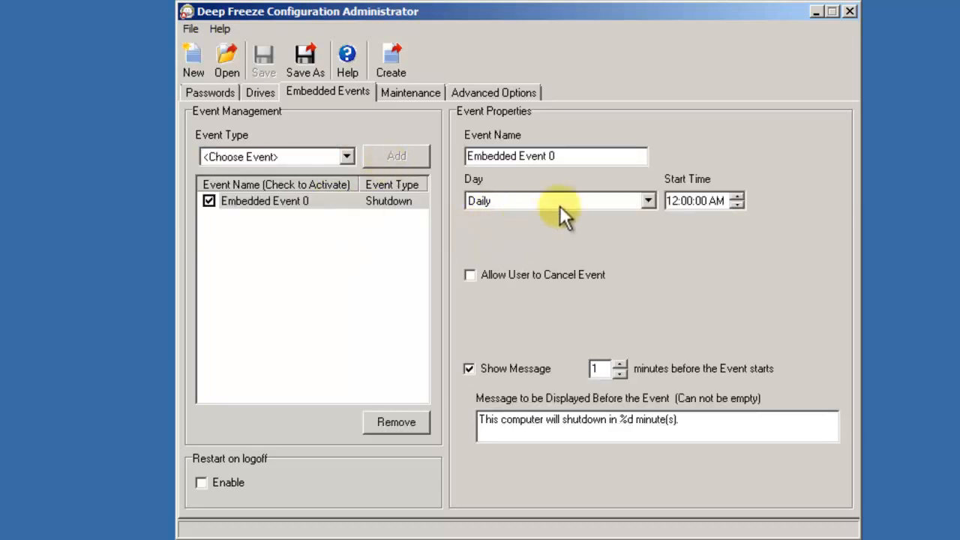
Name the event 'Shutdown' and schedule it for Fridays at 6:00:00 PM.
left_click_drag(578, 155, 456, 153)
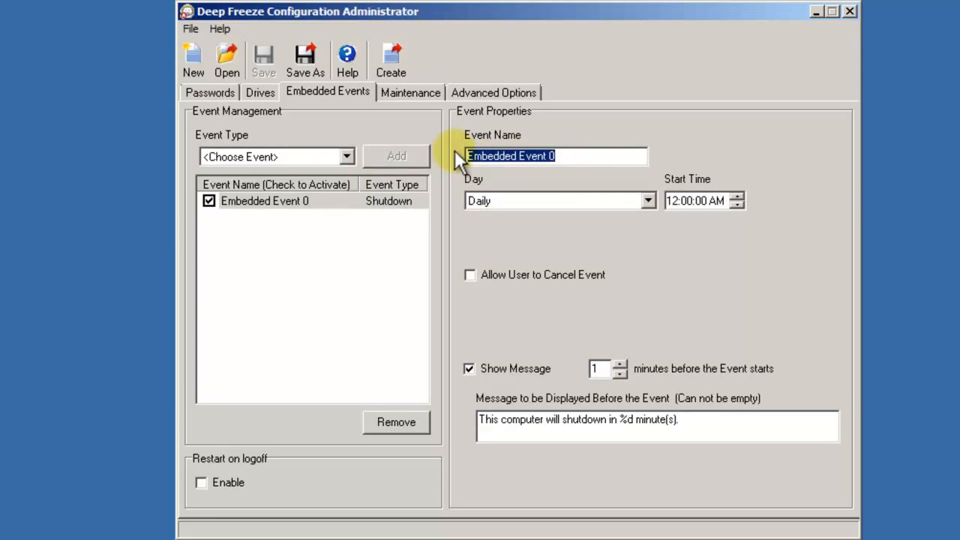
type("Shutd")
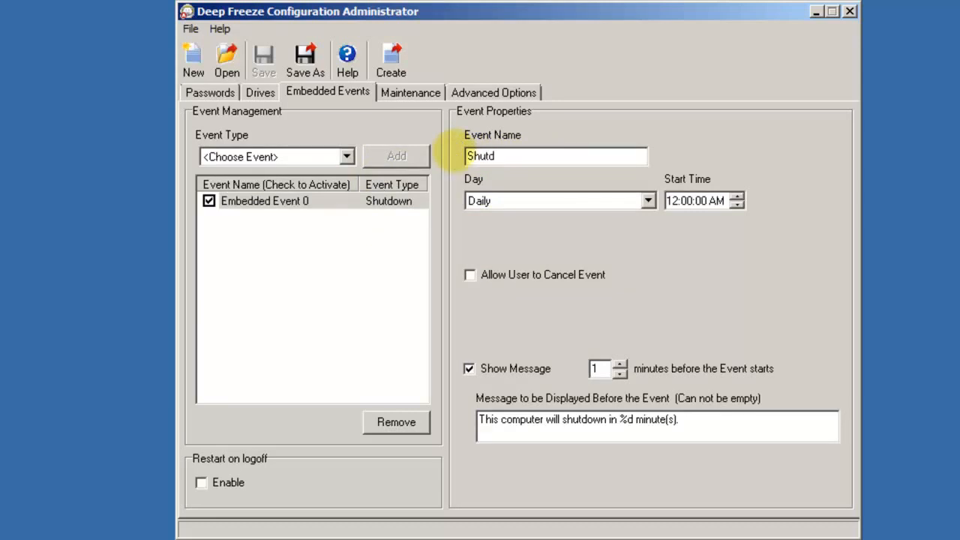
type("own")
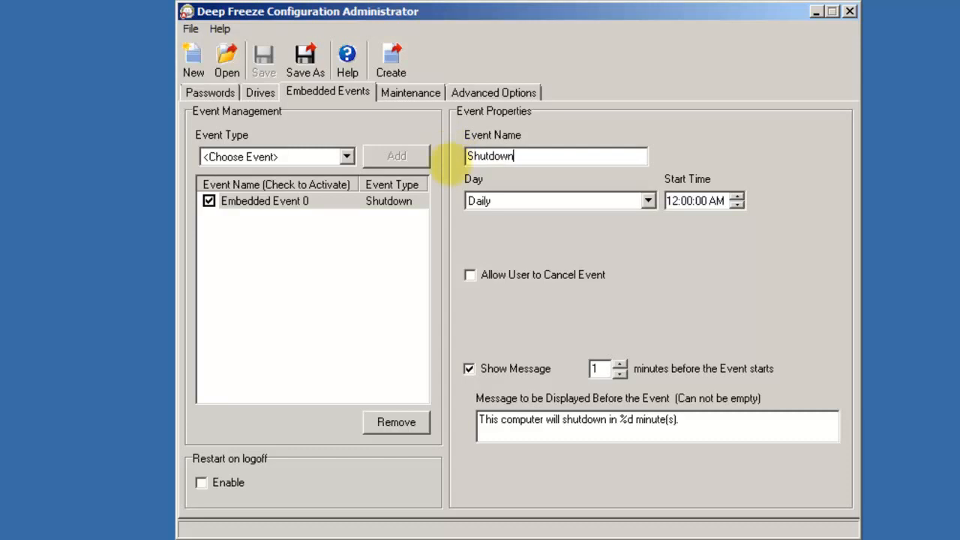
left_click(648, 201)
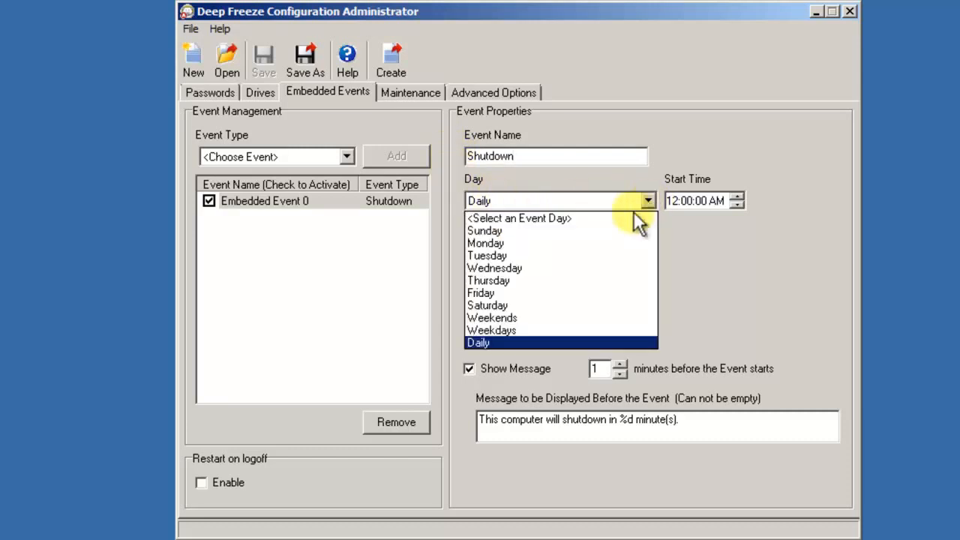
left_click(579, 293)
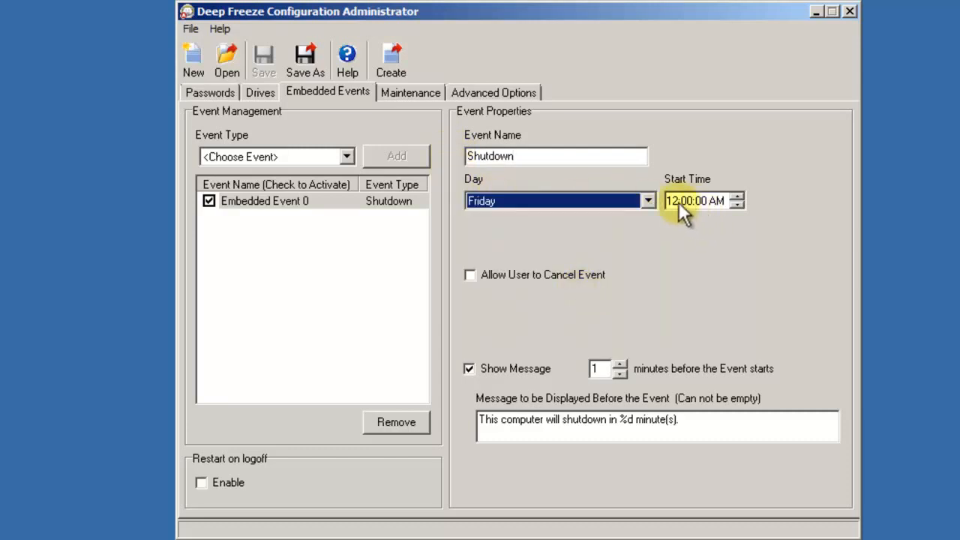
left_click(678, 202)
left_click(720, 201)
left_click(736, 198)
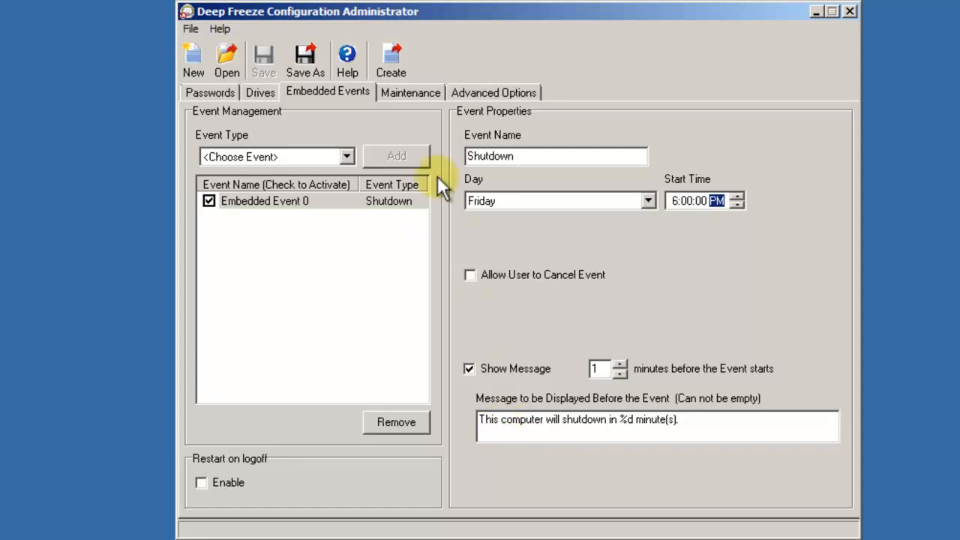
left_click(348, 159)
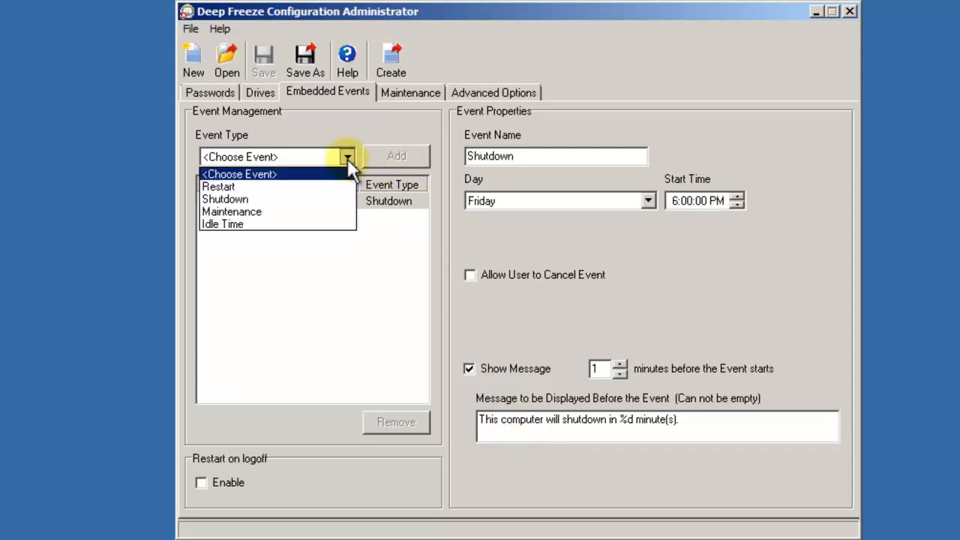
left_click(294, 226)
Add an event named 'Idle Time', keeping Restart after 20 idle minutes.
left_click(398, 159)
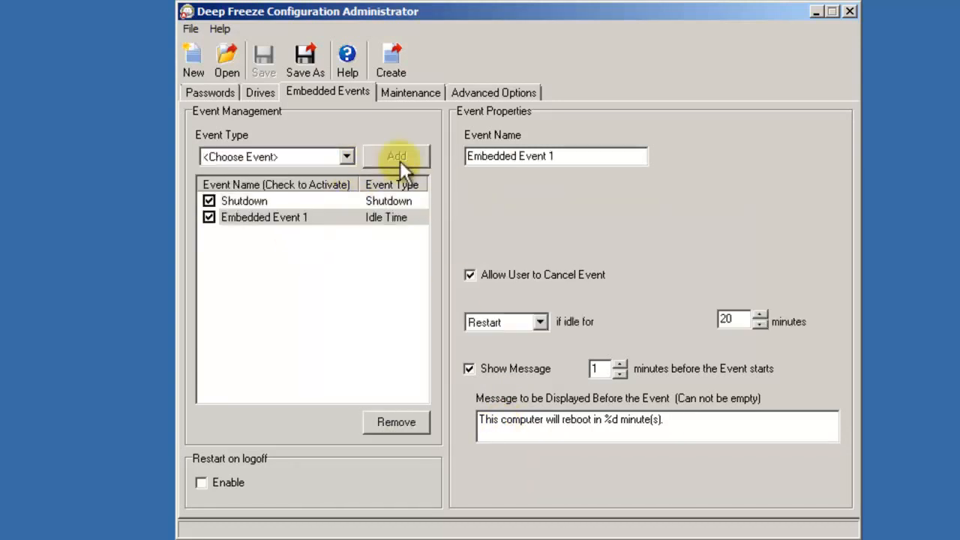
left_click_drag(554, 156, 436, 153)
type("I")
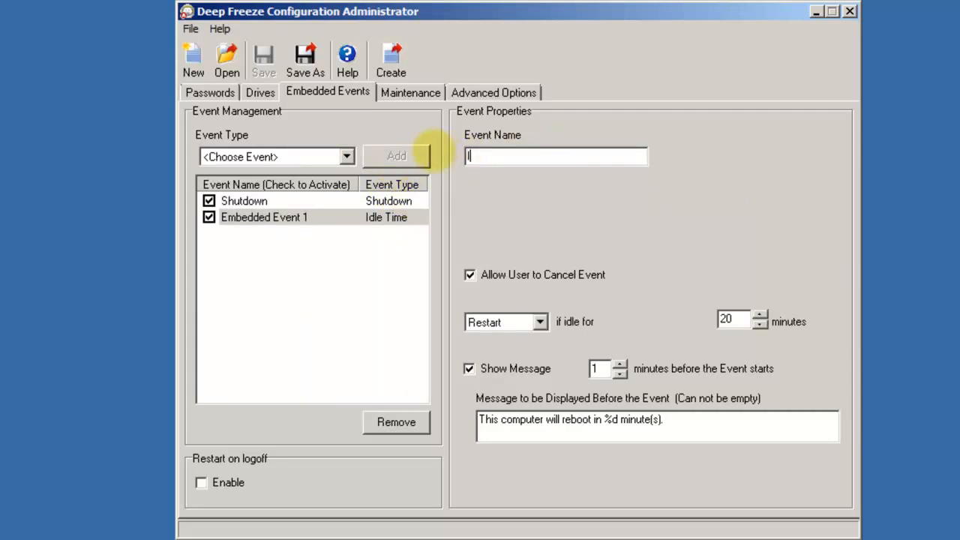
type("dle Time")
left_click(541, 322)
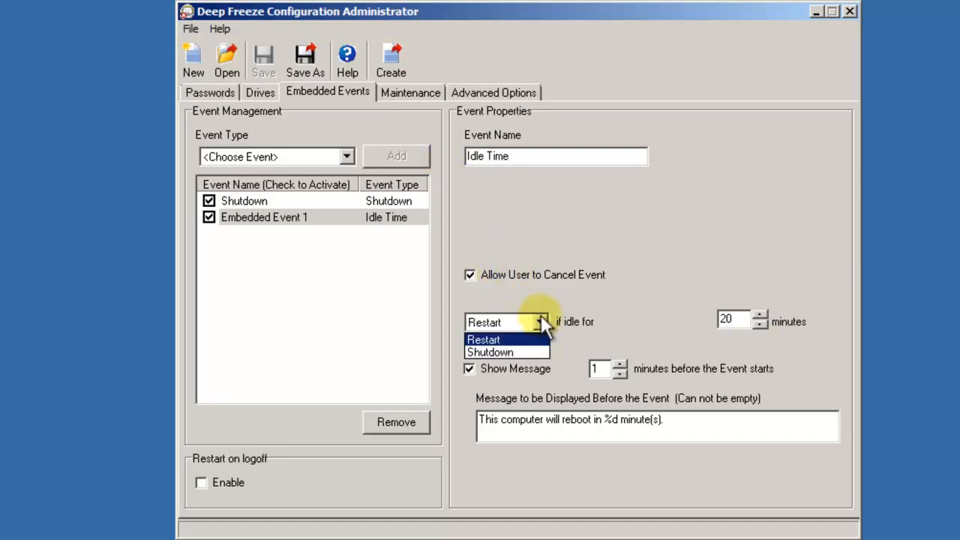
left_click(542, 319)
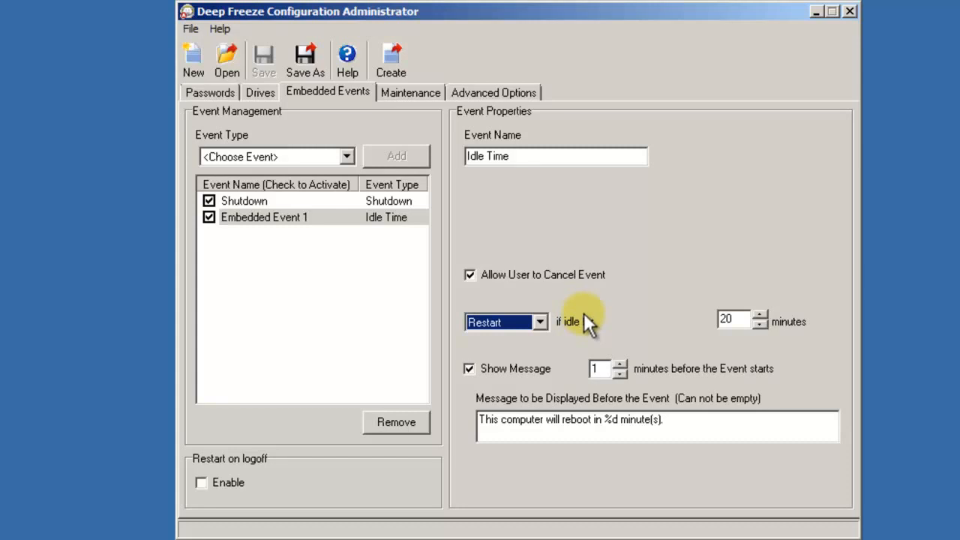
Add a Maintenance event, Embedded Event 2, set to run on Tuesdays.
left_click(345, 157)
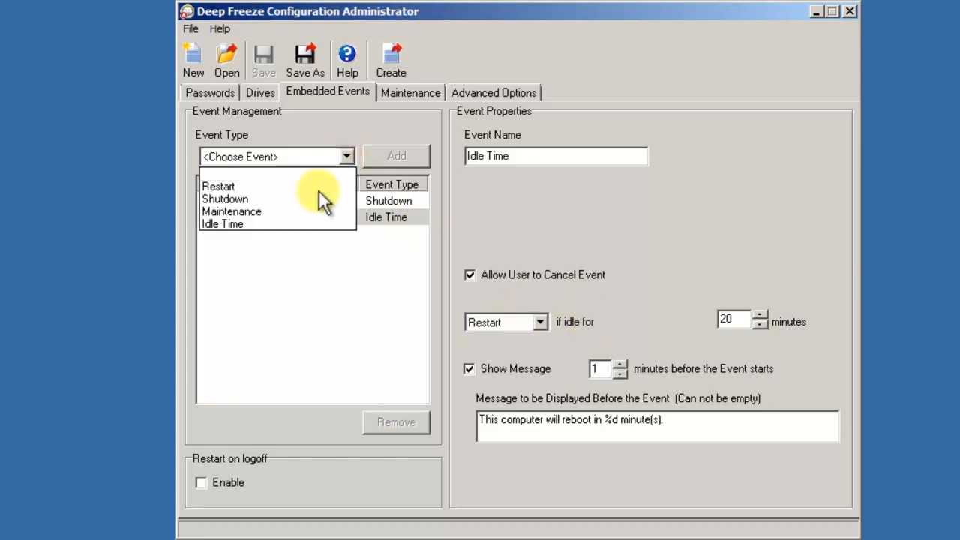
left_click(308, 213)
left_click(412, 156)
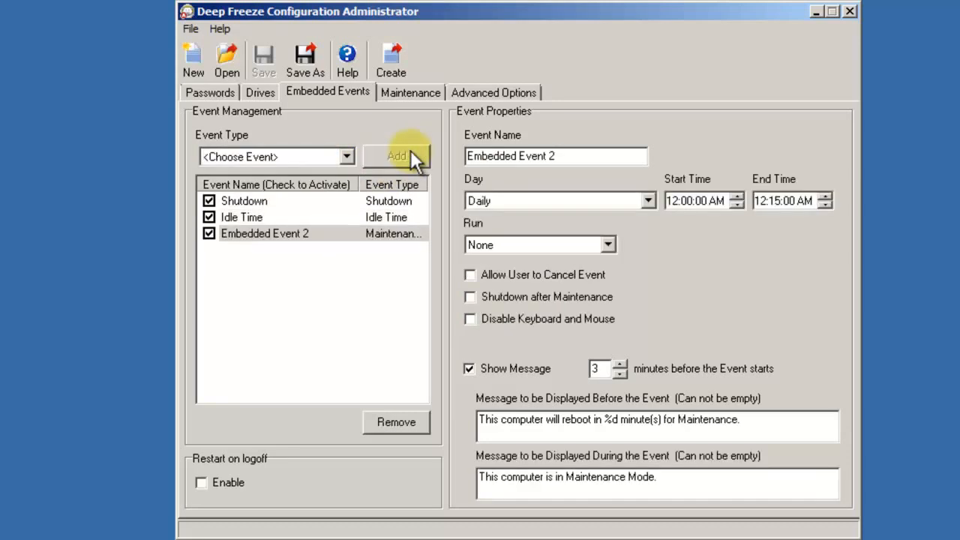
left_click_drag(576, 156, 456, 155)
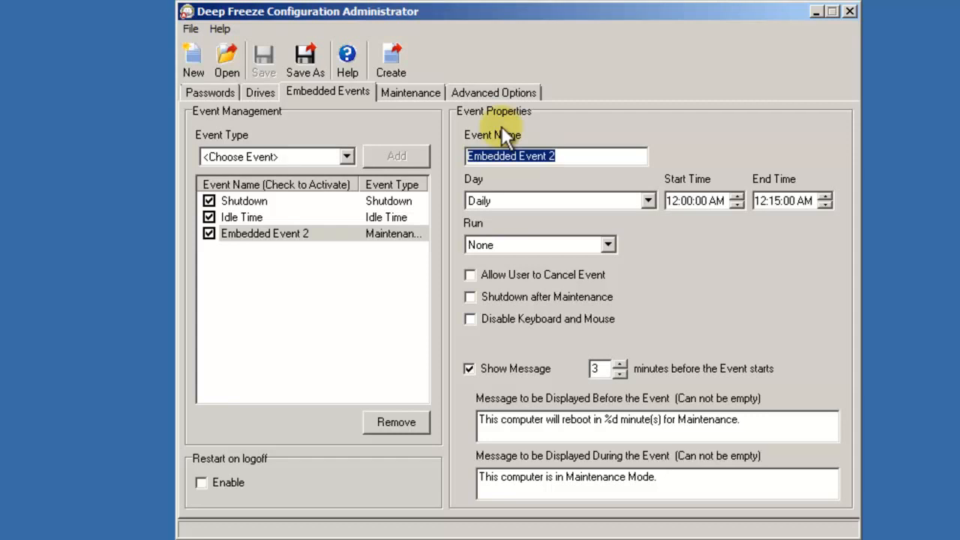
left_click(648, 201)
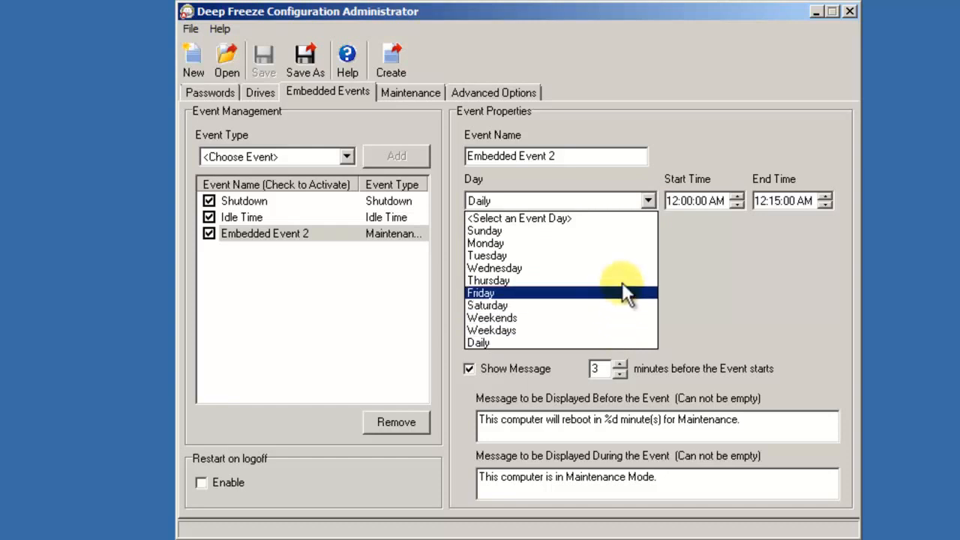
left_click(627, 256)
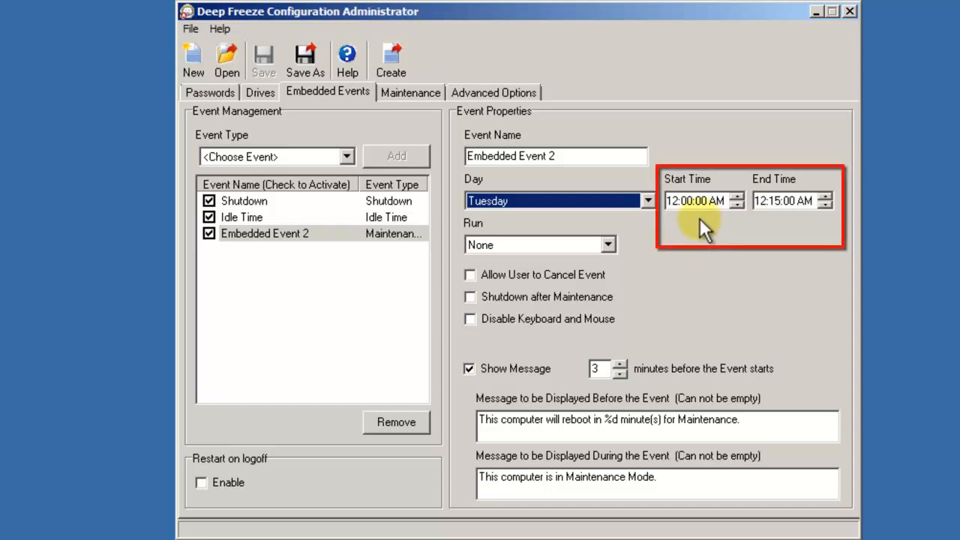
Run Embedded Event 2 from 9:00 PM to 3:00:00 AM with keyboard and mouse disabled.
left_click(670, 200)
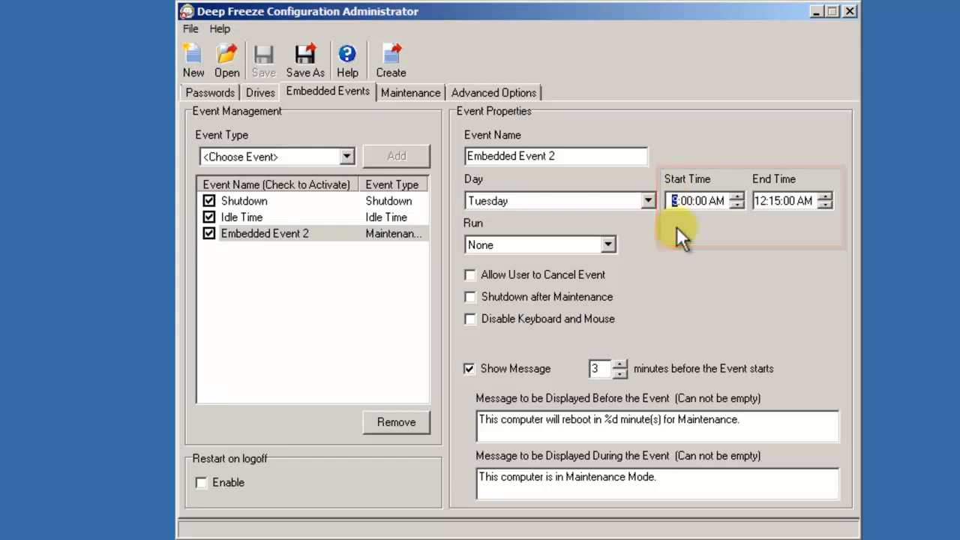
type("89")
left_click(722, 201)
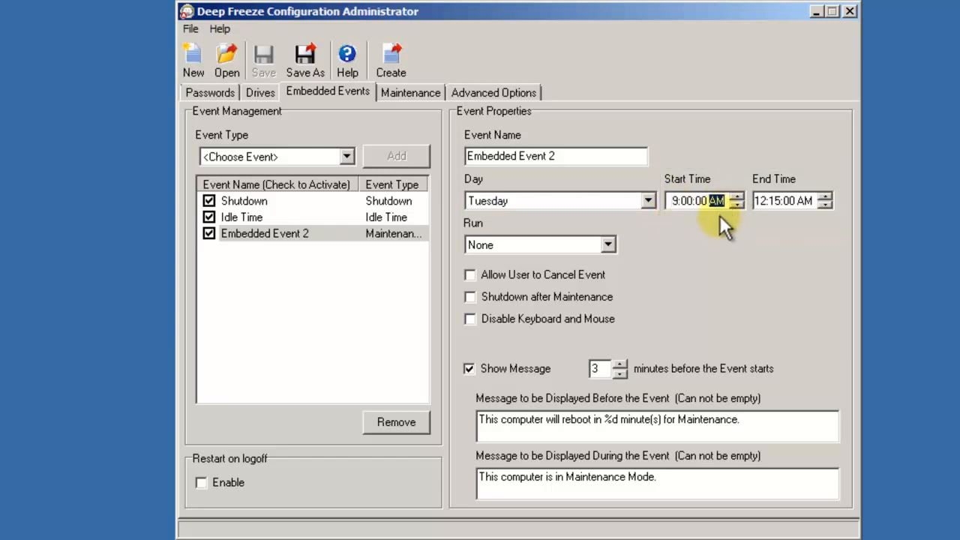
left_click(765, 201)
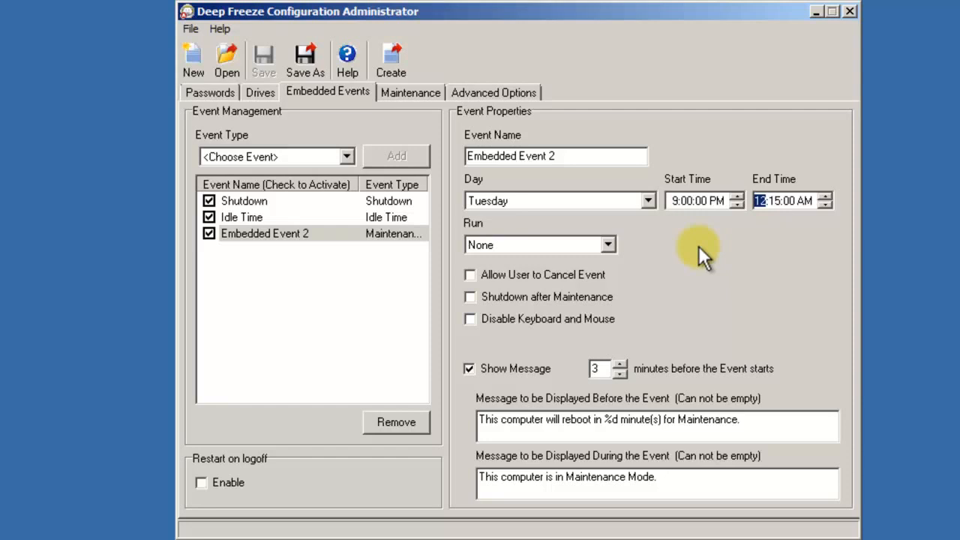
type("3:00")
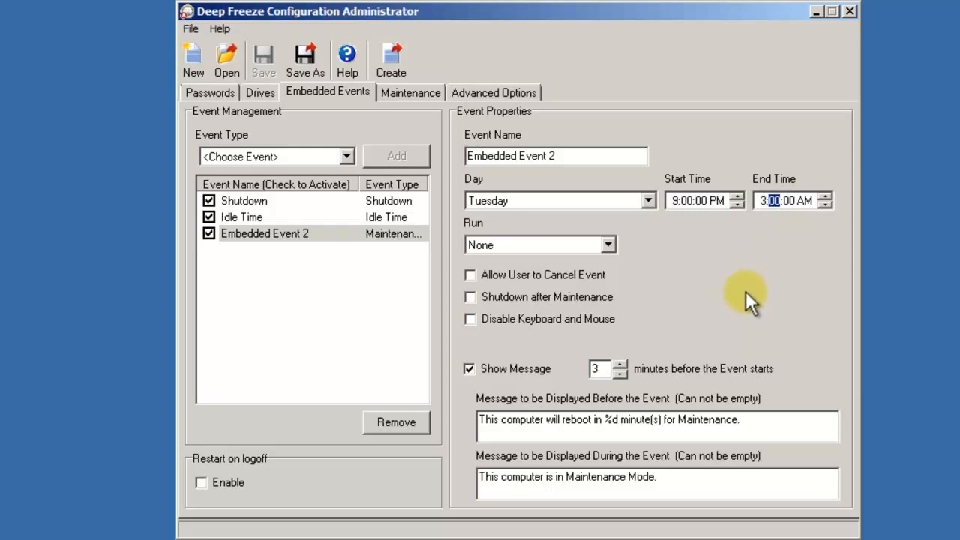
left_click(504, 321)
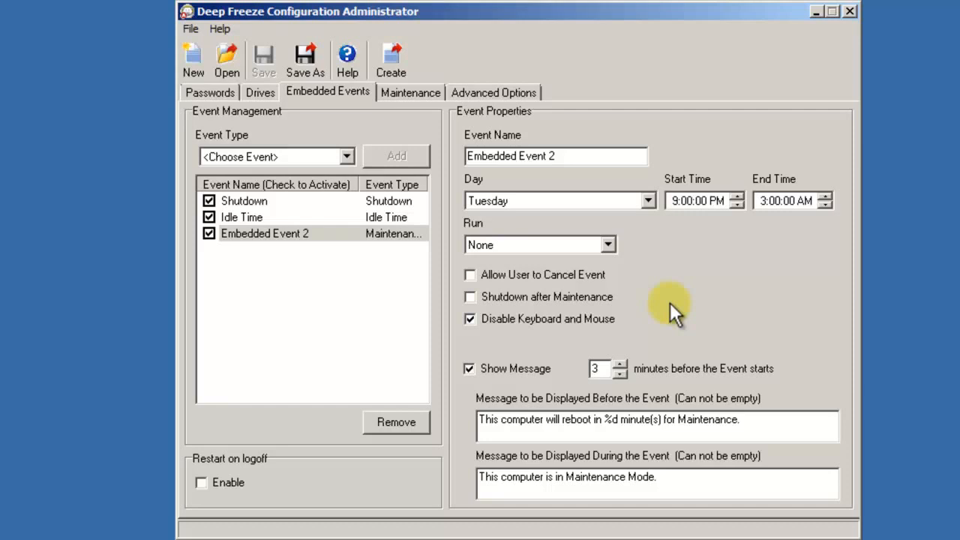
Set Embedded Event 2's Run action to Windows Update.
left_click(610, 244)
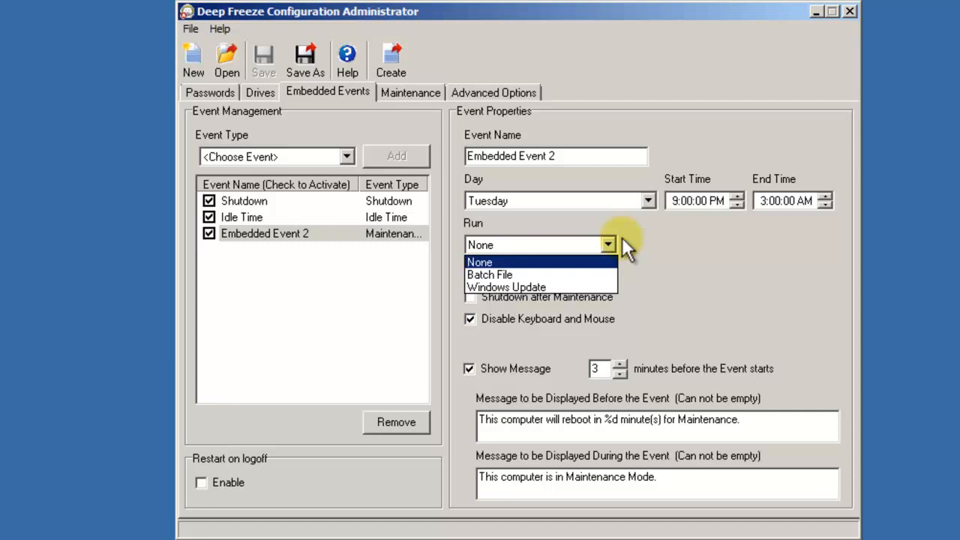
left_click(597, 287)
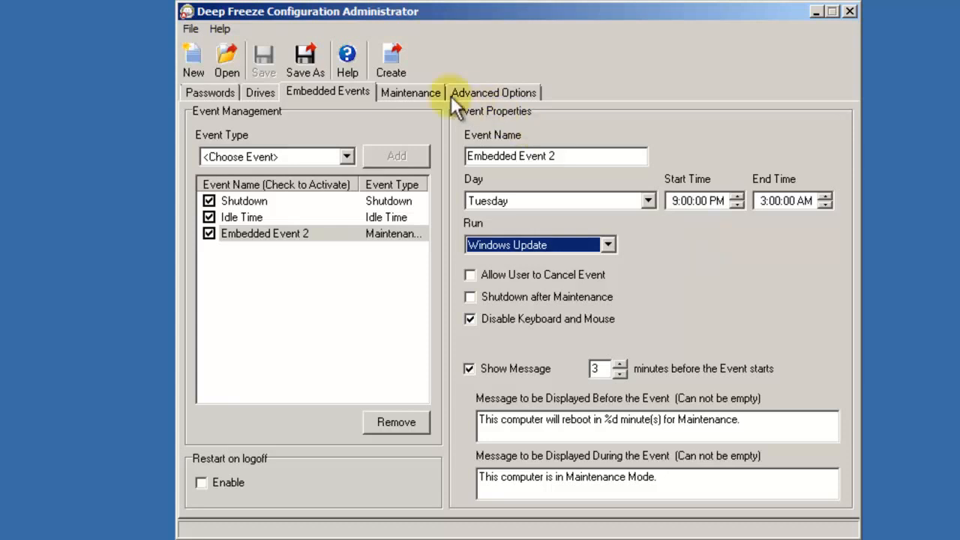
In Maintenance settings, keep Microsoft Network for batch files and enable Use SUS / WSUS Server and Use WSUS Target ID.
left_click(419, 88)
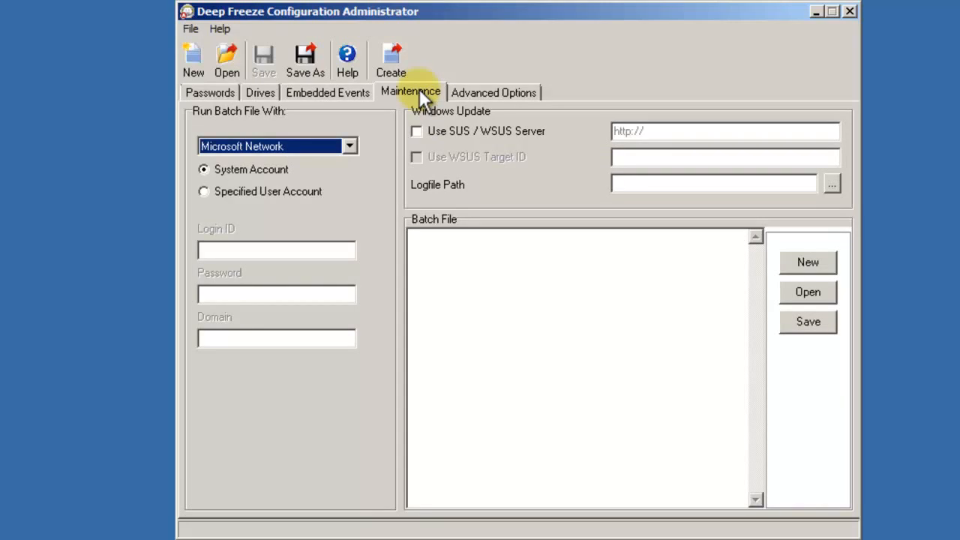
left_click(349, 146)
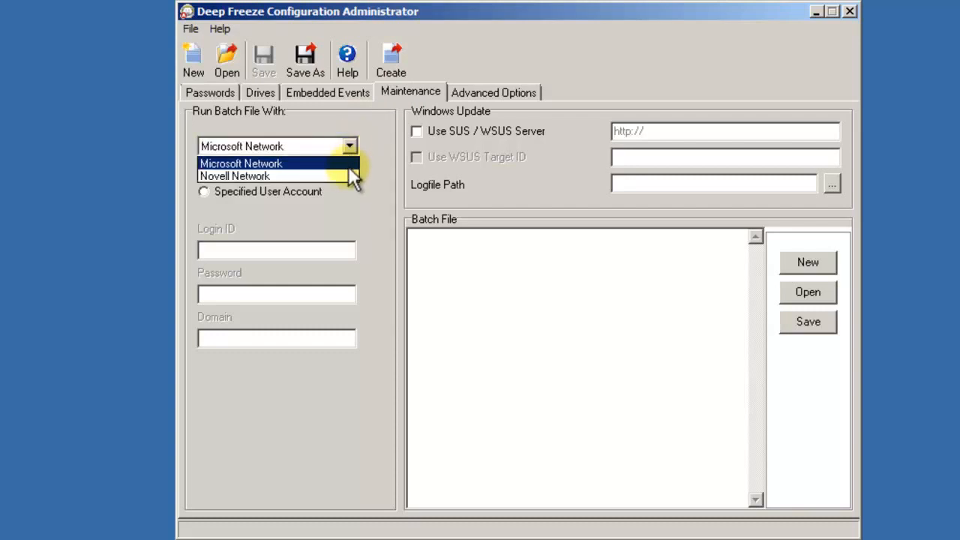
left_click(347, 176)
left_click(350, 147)
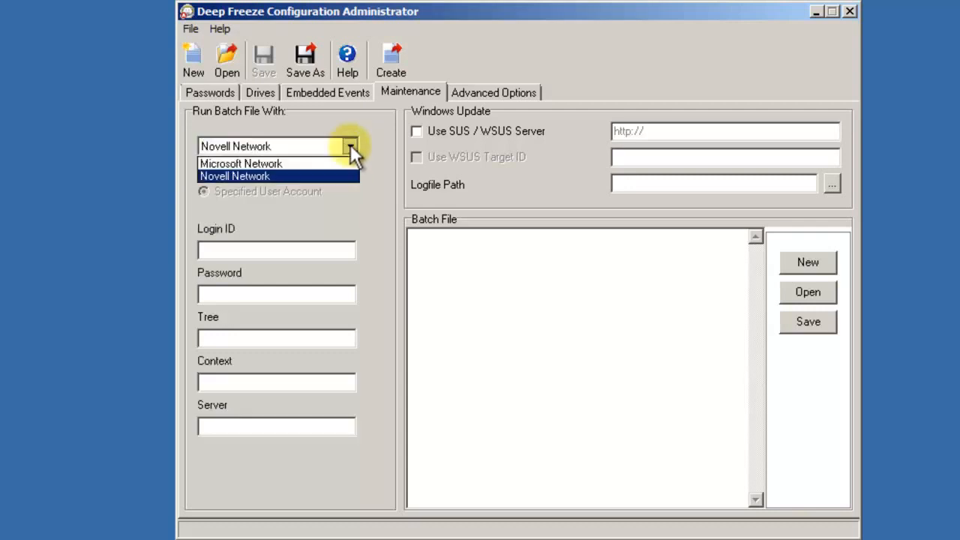
left_click(348, 158)
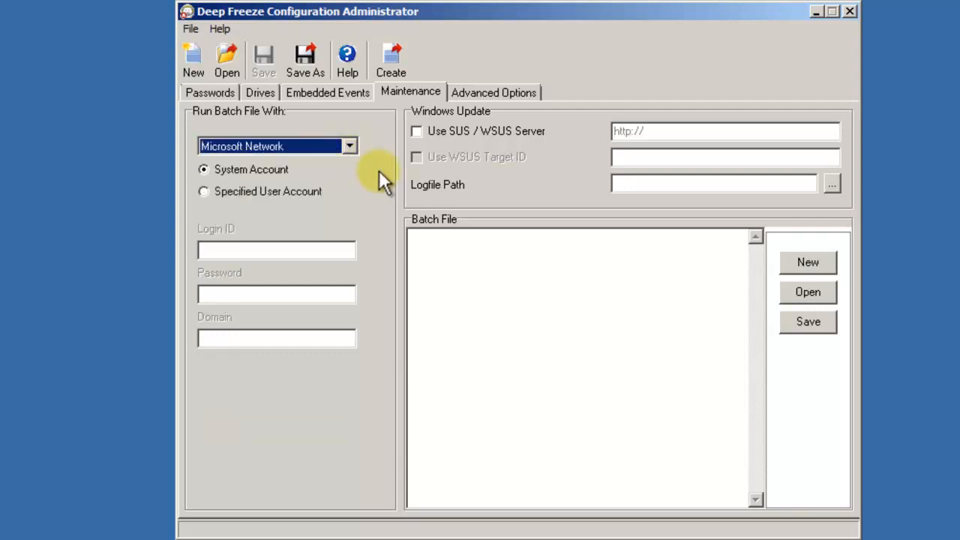
left_click(493, 261)
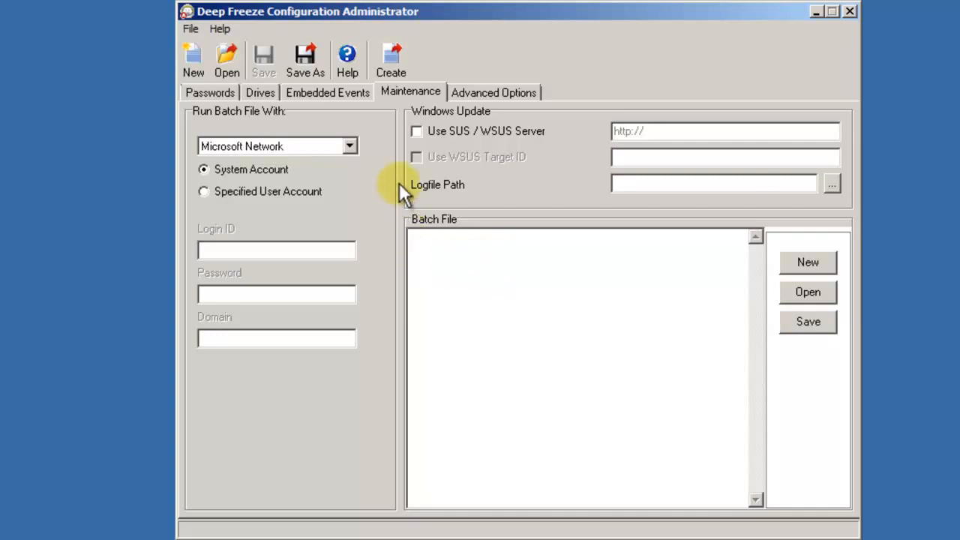
left_click(417, 130)
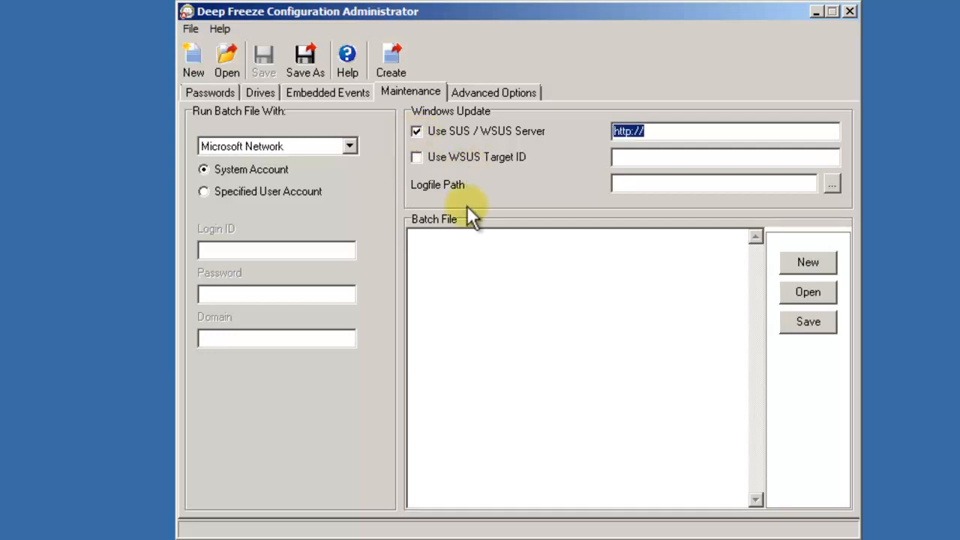
left_click(417, 157)
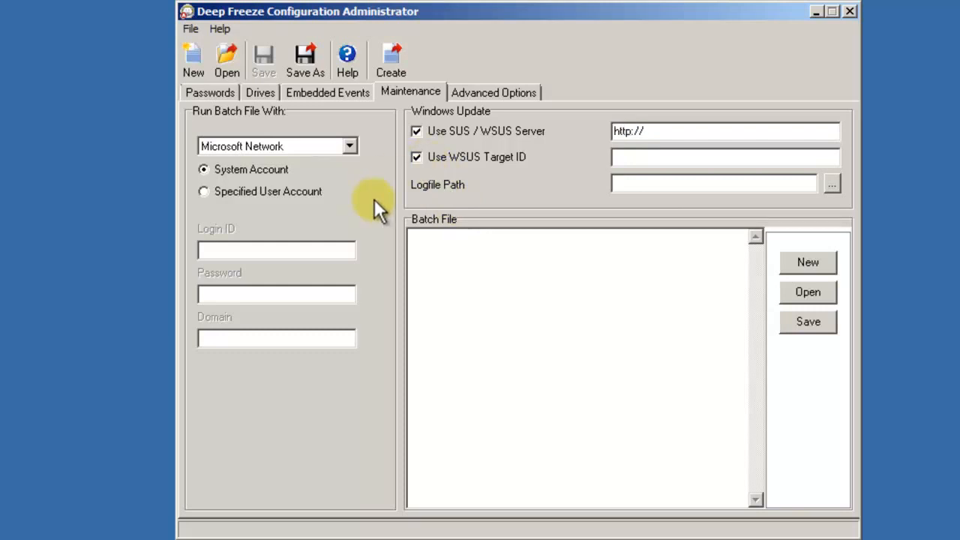
Check the Advanced Options network settings, leaving them on LAN with default port 7725.
left_click(496, 93)
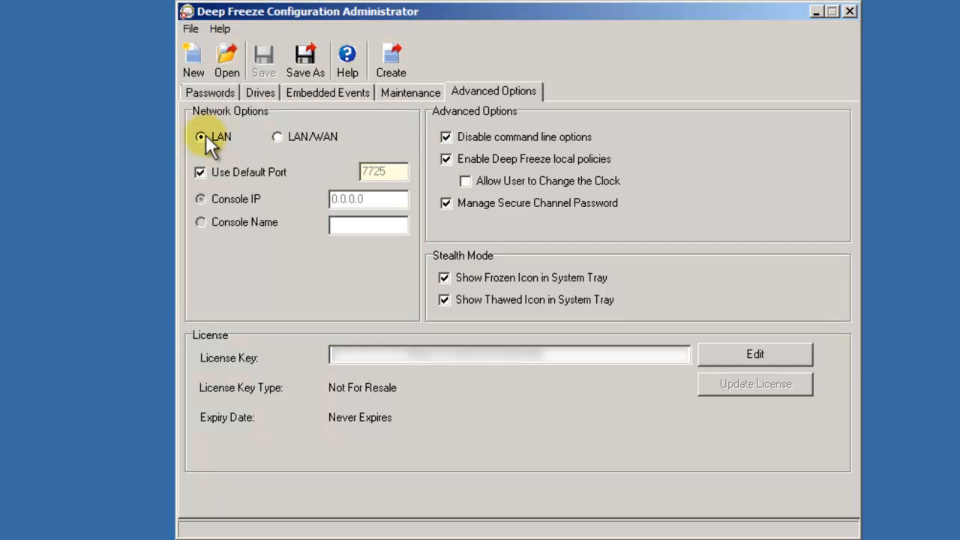
left_click(282, 138)
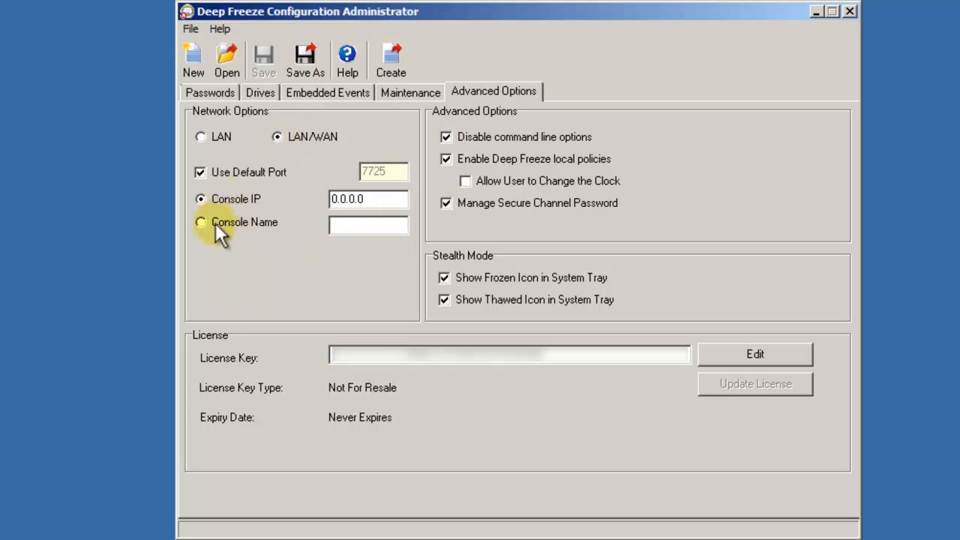
left_click(201, 172)
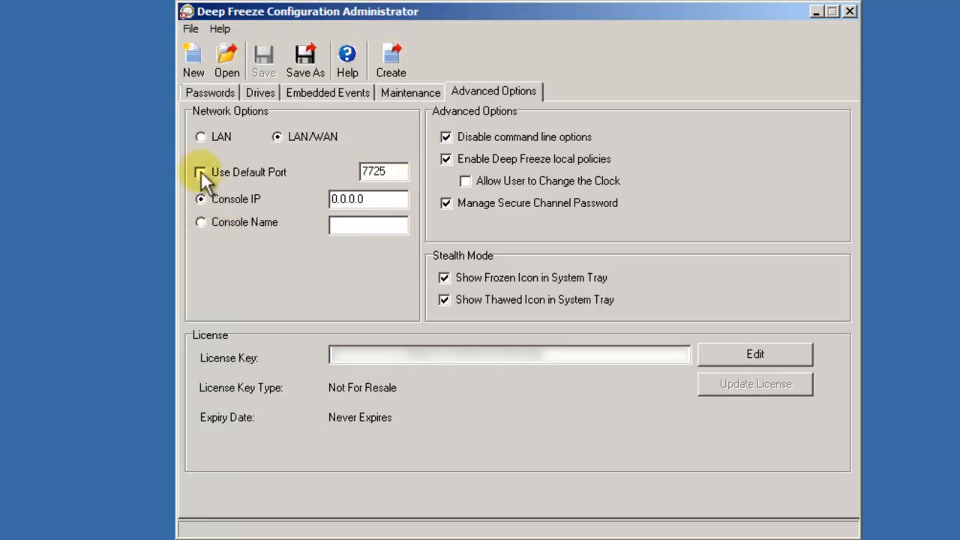
left_click(201, 172)
left_click(201, 137)
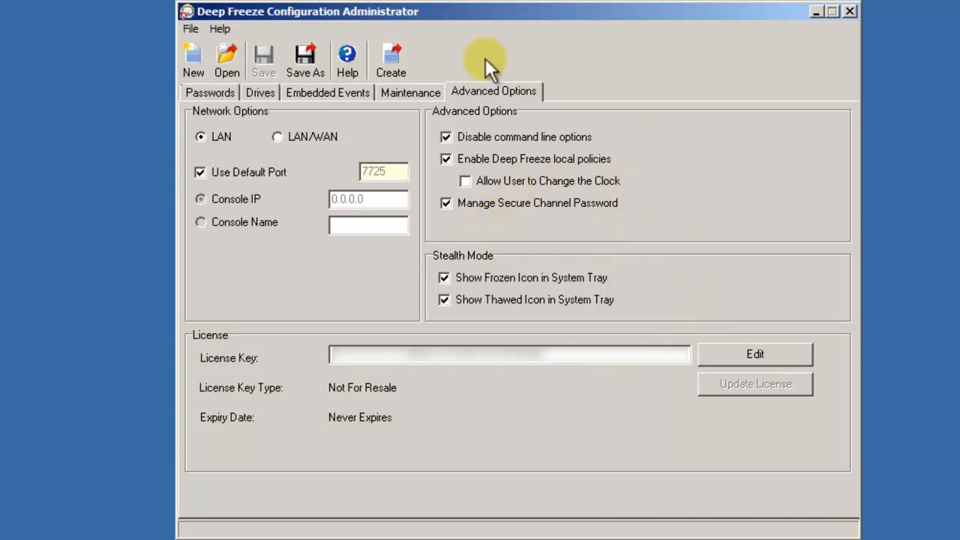
Create the workstation install program as DFWks.exe on the Desktop and acknowledge the confirmation.
left_click(395, 66)
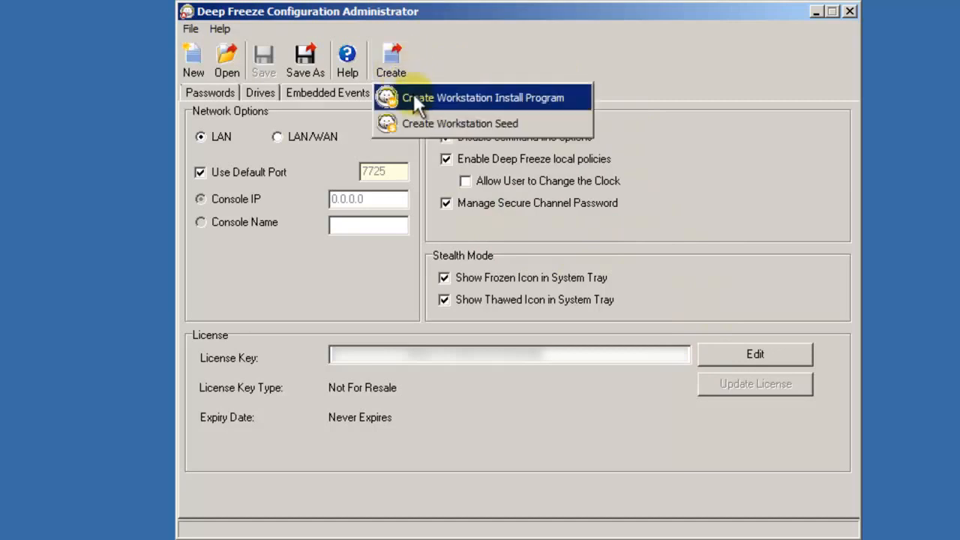
left_click(414, 98)
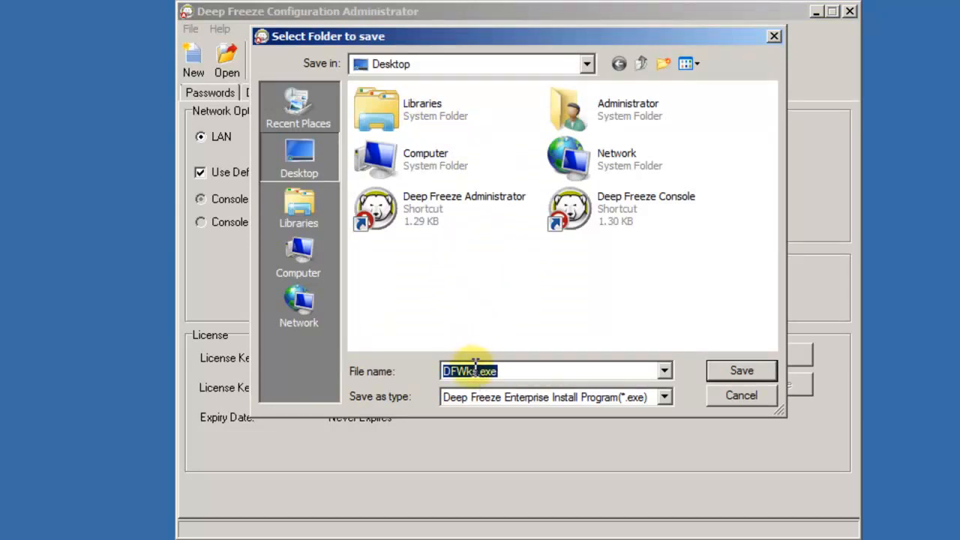
left_click(738, 368)
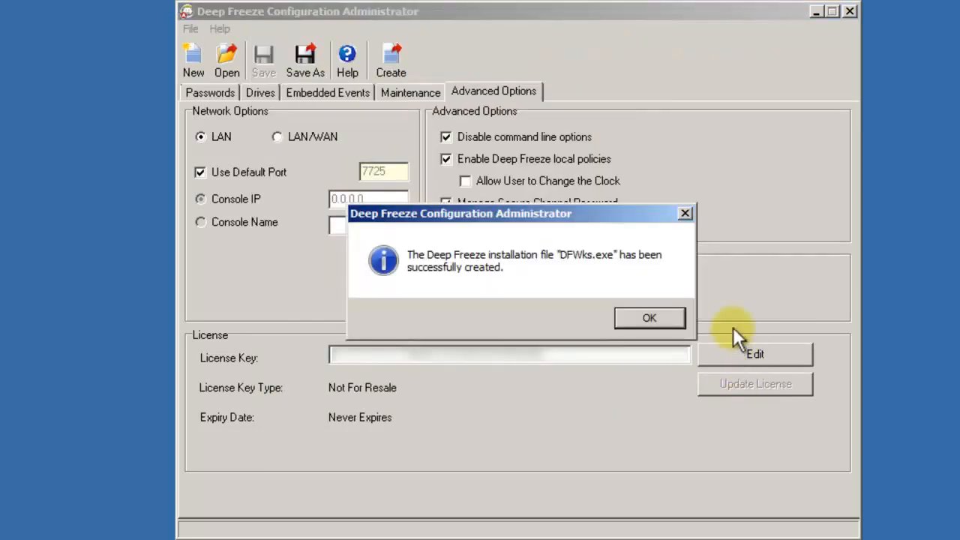
left_click(650, 318)
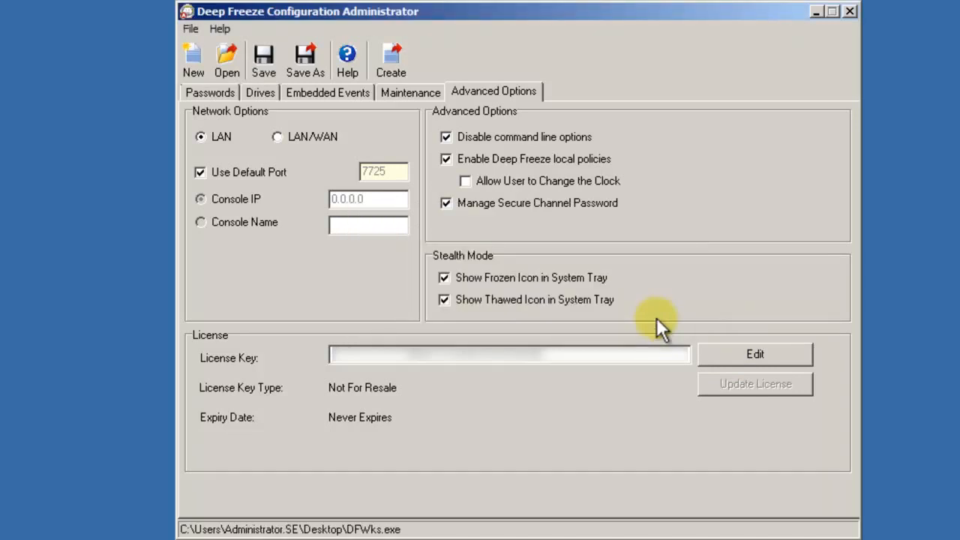
left_click(80, 307)
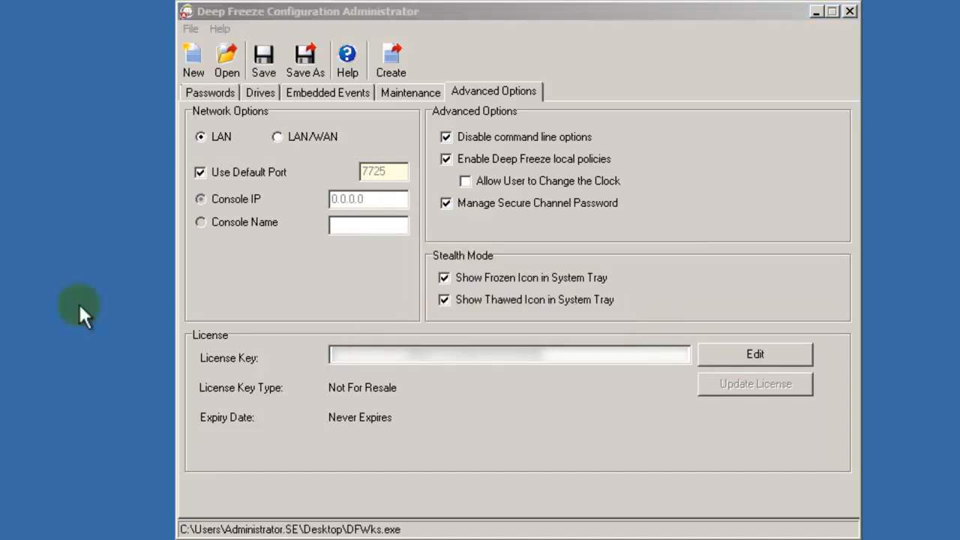